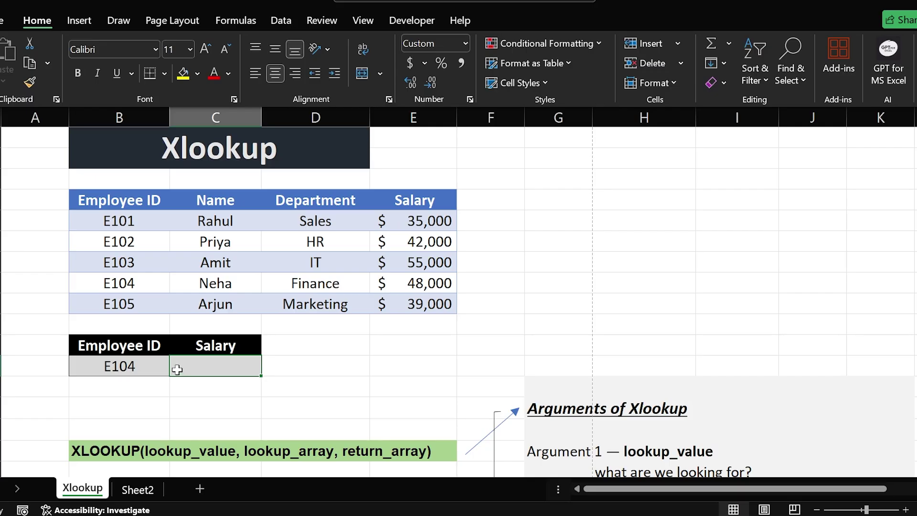
Enter =XLOOKUP(B12,B5:B9,E5:E9) in cell C12 to return the salary for the employee ID in B12
left_click(150, 372)
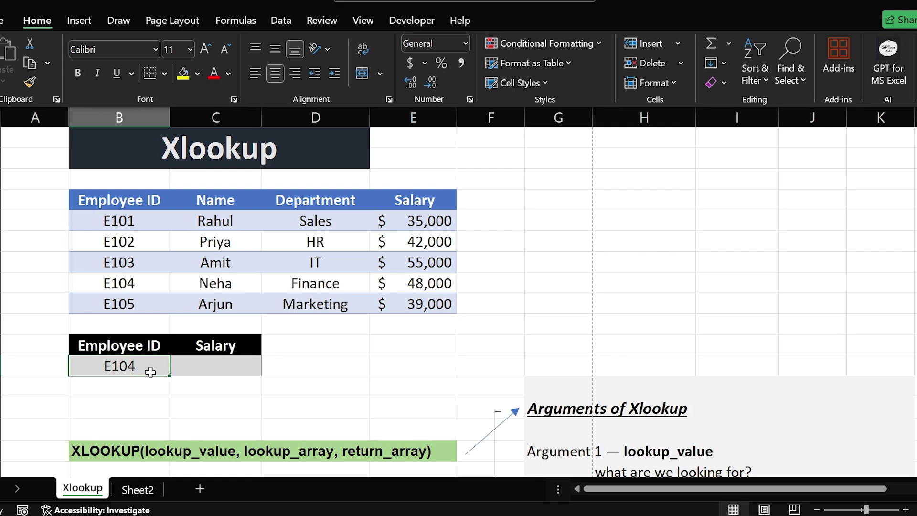
left_click(231, 370)
type("=xlo")
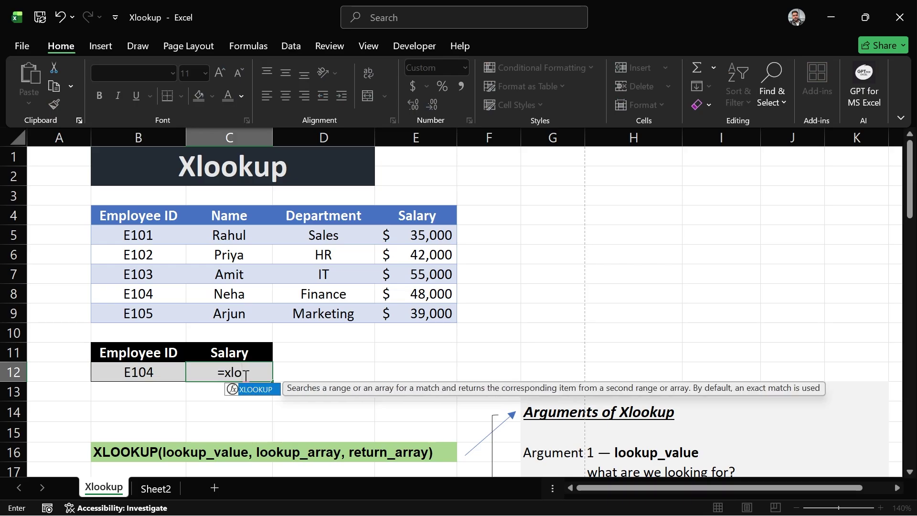
key("Tab")
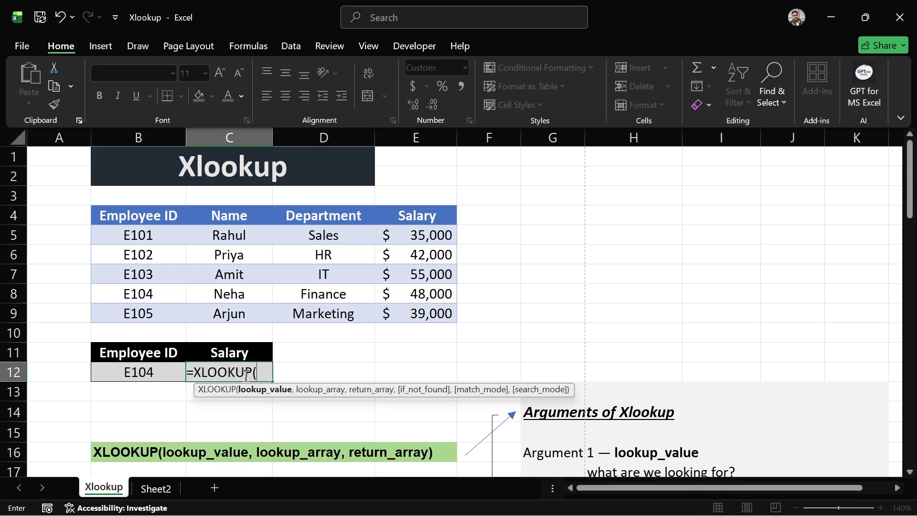
left_click(170, 379)
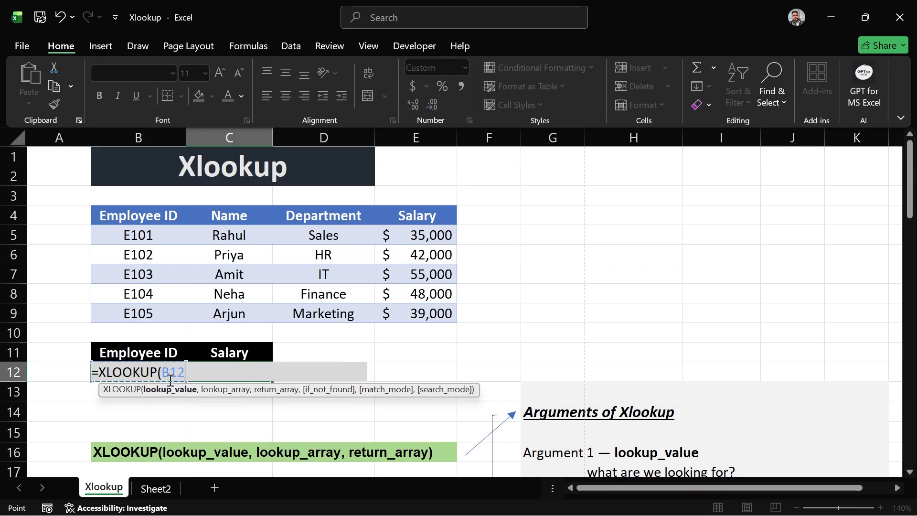
type(",")
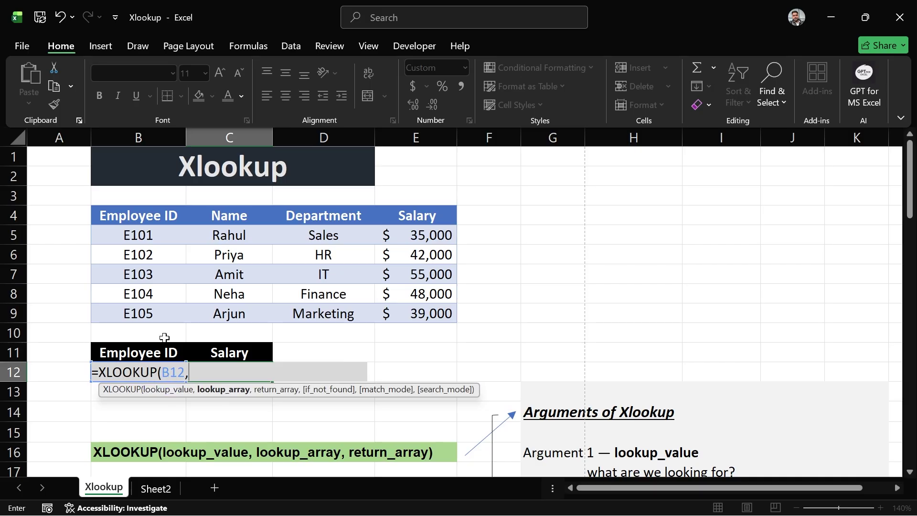
left_click_drag(159, 235, 162, 307)
left_click_drag(128, 234, 171, 313)
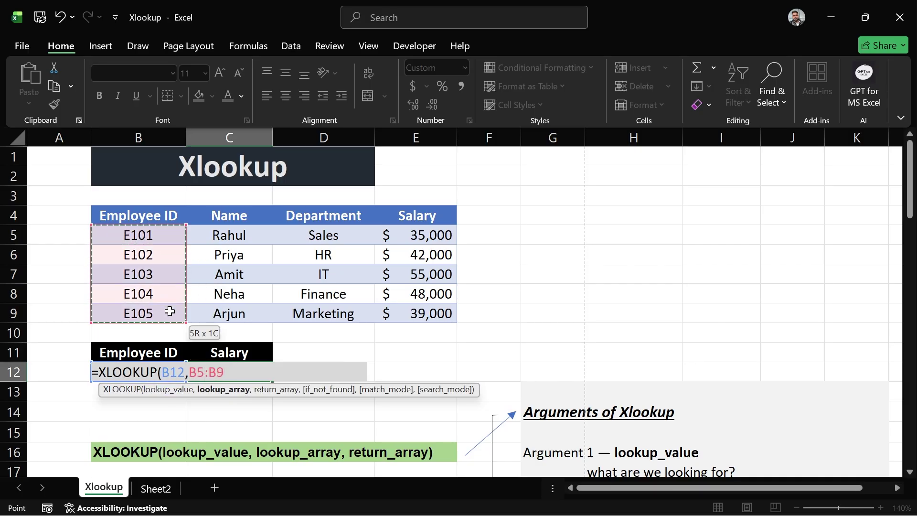
type(",")
left_click_drag(382, 232, 411, 314)
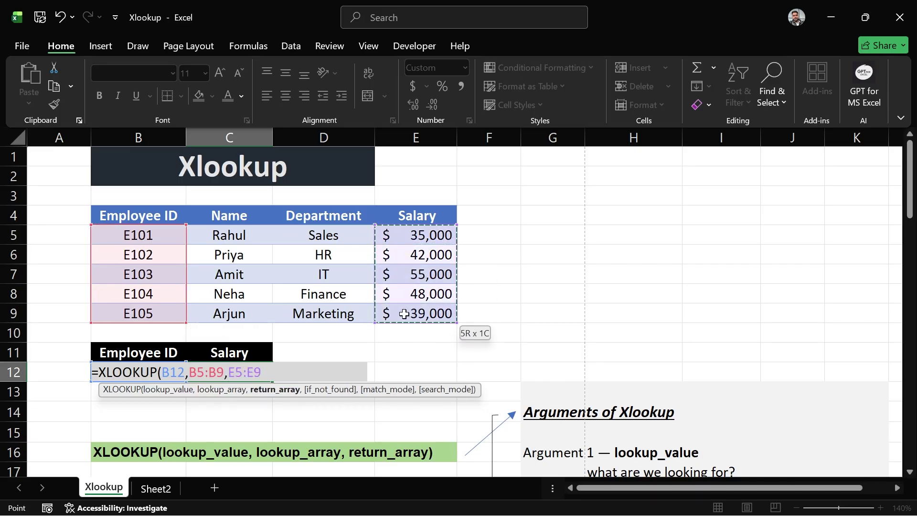
key("Return")
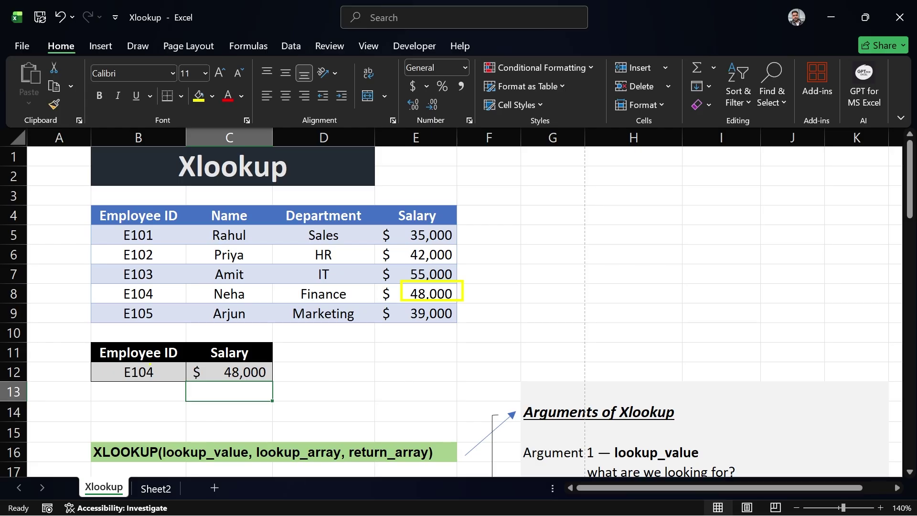
Change the lookup employee ID in B12 to the last ID of the upper table, the one in B9
double_click(167, 373)
key("BackSpace")
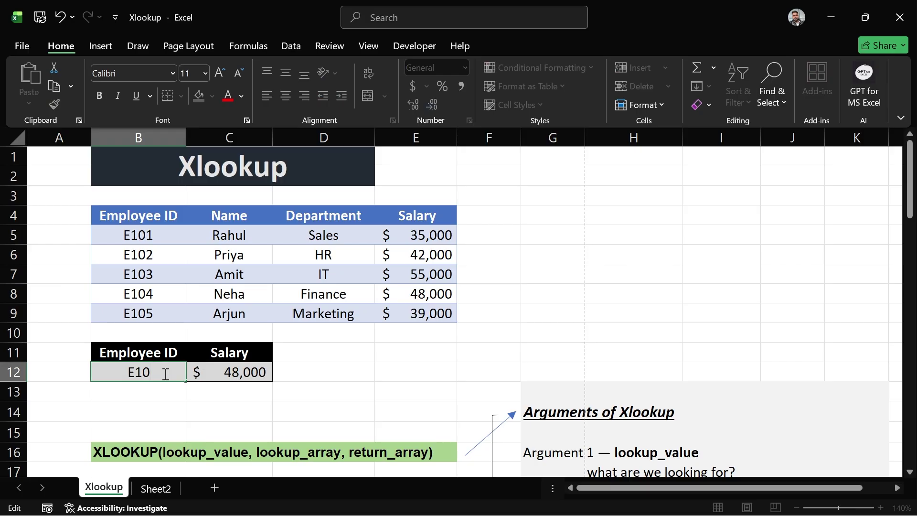
type("5")
key("Return")
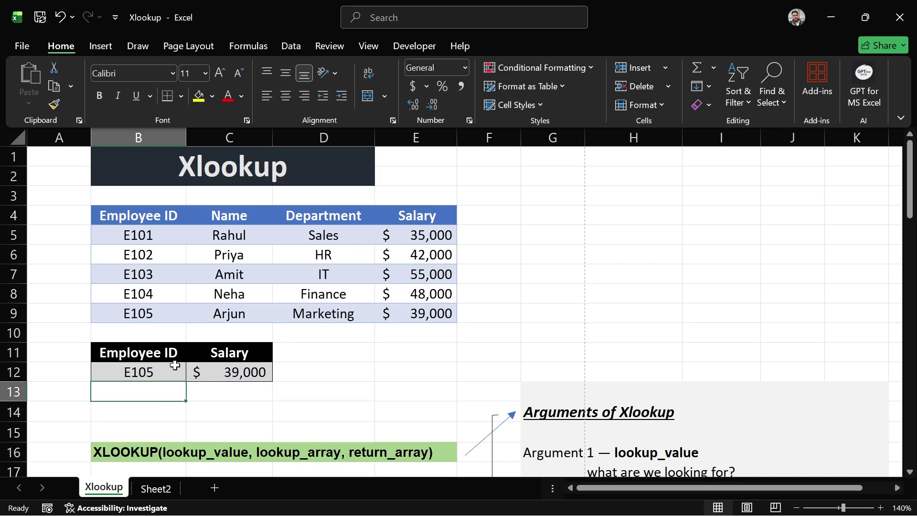
left_click(168, 365)
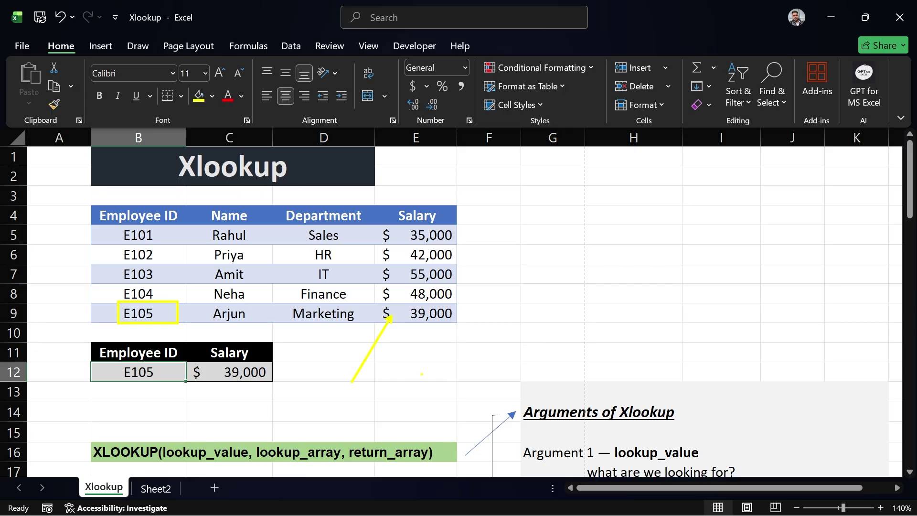
Examine the second employee table in rows 25 to 33 and the written lookup logic beside it
scroll(458, 310, "down", 7)
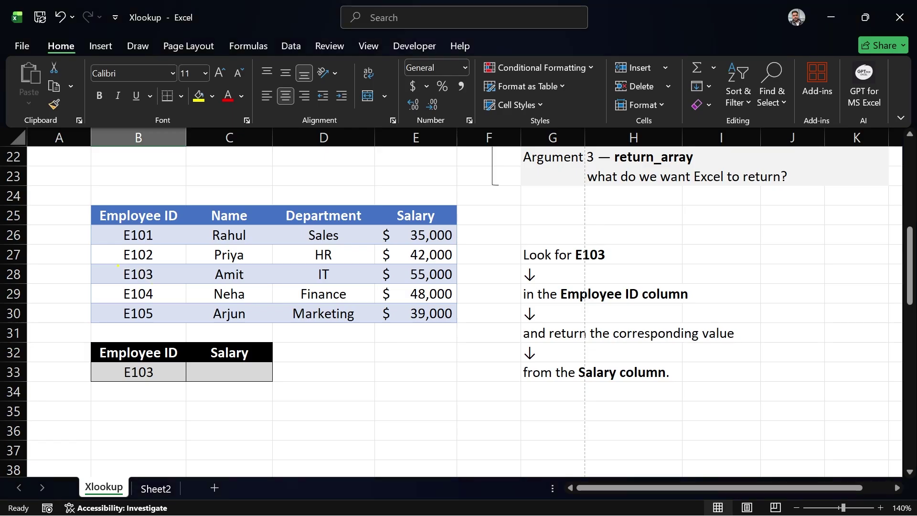
left_click_drag(117, 265, 168, 285)
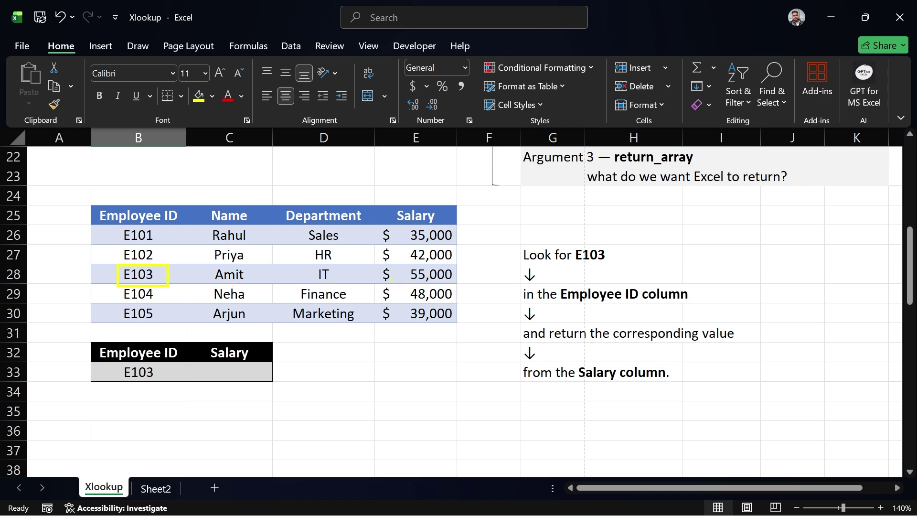
left_click_drag(391, 278, 344, 321)
left_click_drag(526, 262, 600, 267)
mouse_move(568, 230)
left_mouse_down()
mouse_move(574, 265)
mouse_move(631, 265)
mouse_move(554, 230)
left_mouse_up()
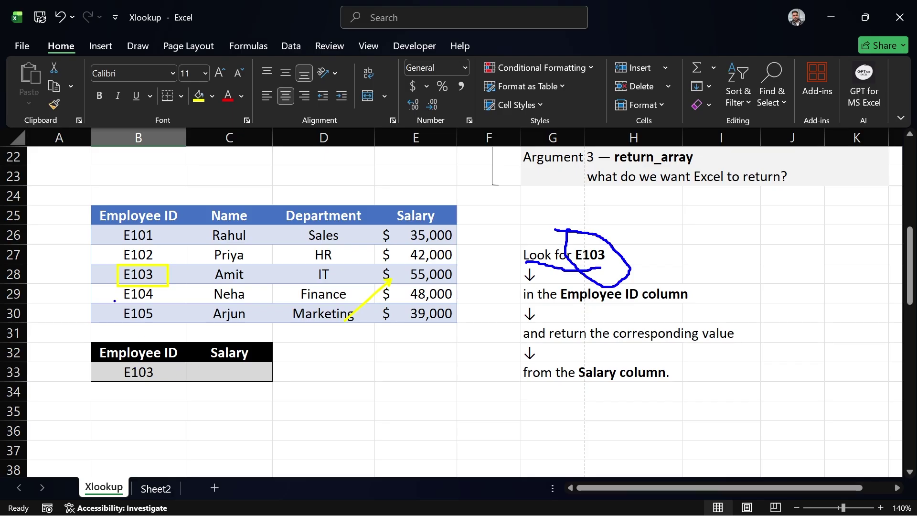
mouse_move(106, 226)
left_mouse_down()
mouse_move(169, 300)
mouse_move(172, 324)
left_mouse_up()
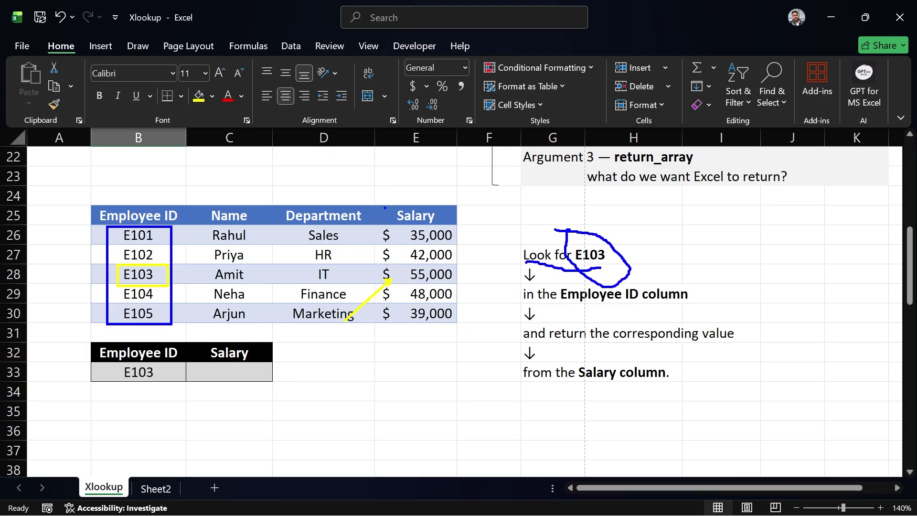
left_click_drag(385, 208, 490, 336)
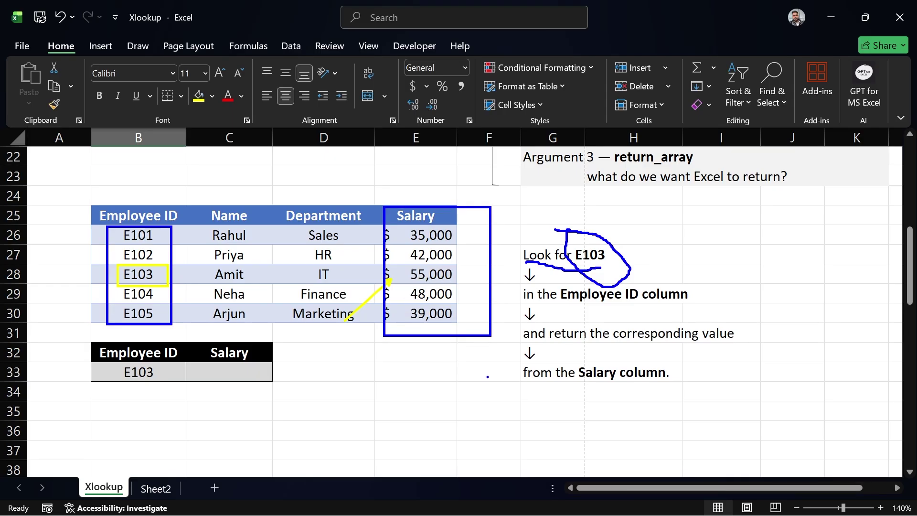
Examine the explanations of the three XLOOKUP arguments in rows 14 to 23 against the Employee ID and Salary columns below
scroll(461, 359, "up", 3)
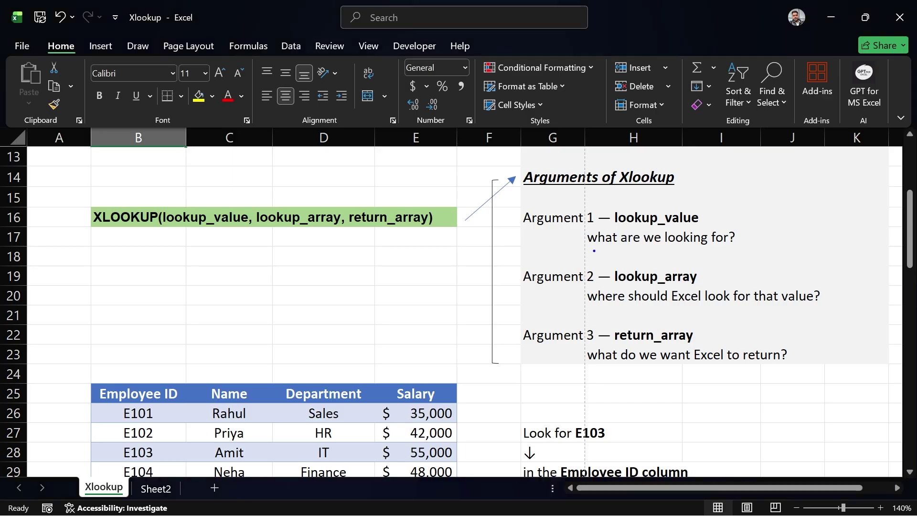
left_click_drag(594, 246, 734, 252)
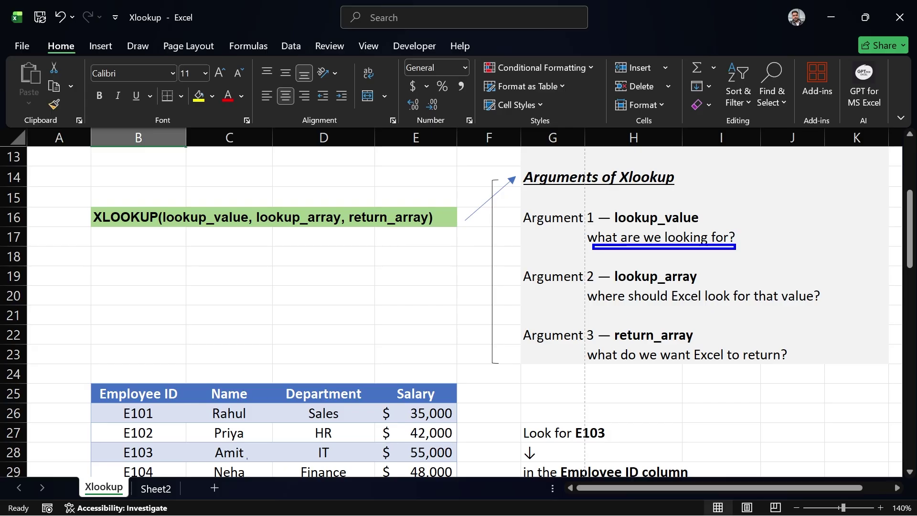
left_click_drag(115, 446, 166, 463)
mouse_move(91, 382)
left_mouse_down()
mouse_move(170, 477)
mouse_move(179, 386)
mouse_move(181, 478)
left_mouse_up()
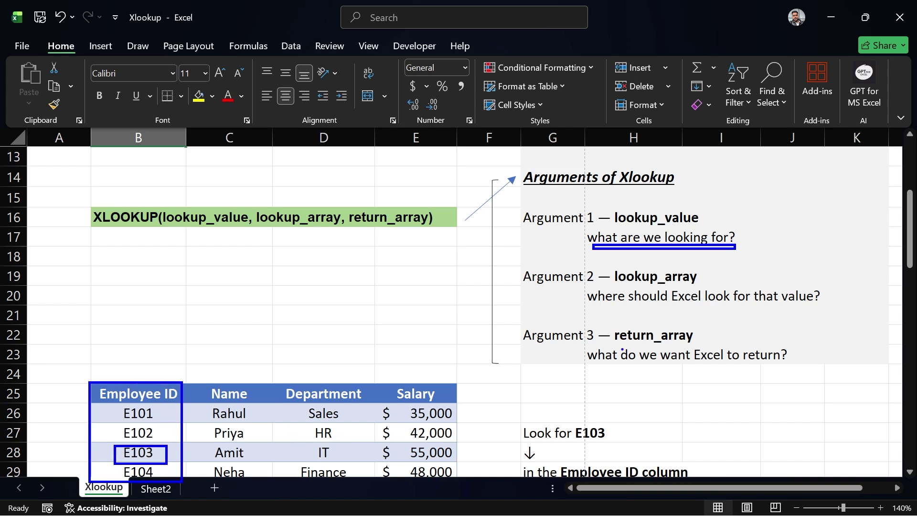
left_click_drag(621, 348, 694, 348)
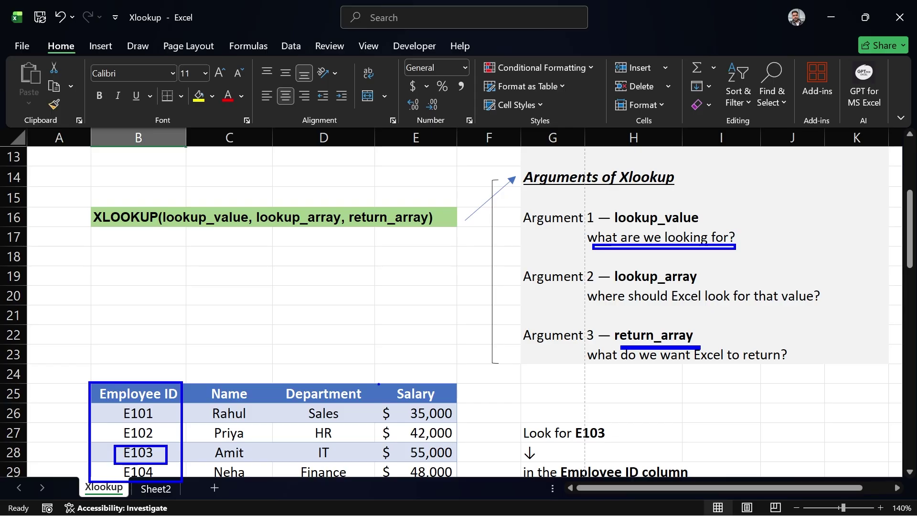
mouse_move(379, 383)
left_mouse_down()
mouse_move(435, 412)
mouse_move(466, 465)
mouse_move(465, 482)
left_mouse_up()
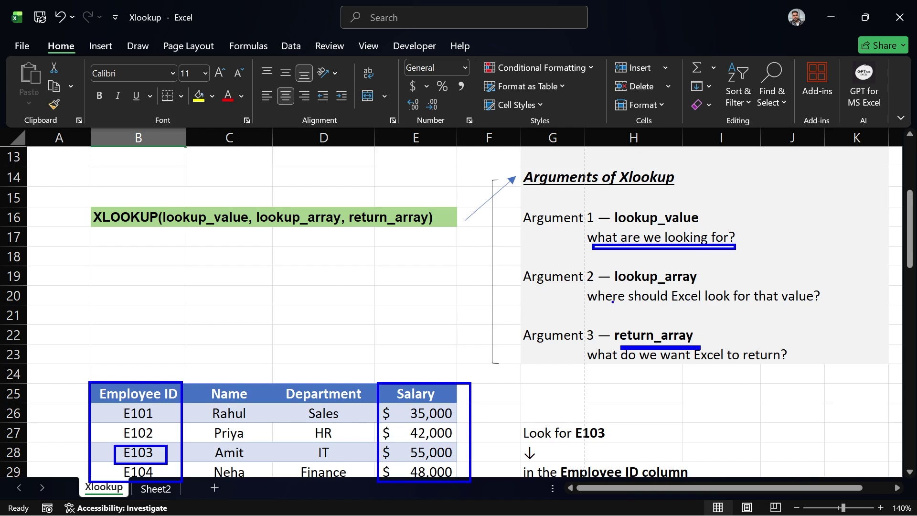
left_click_drag(622, 285, 704, 285)
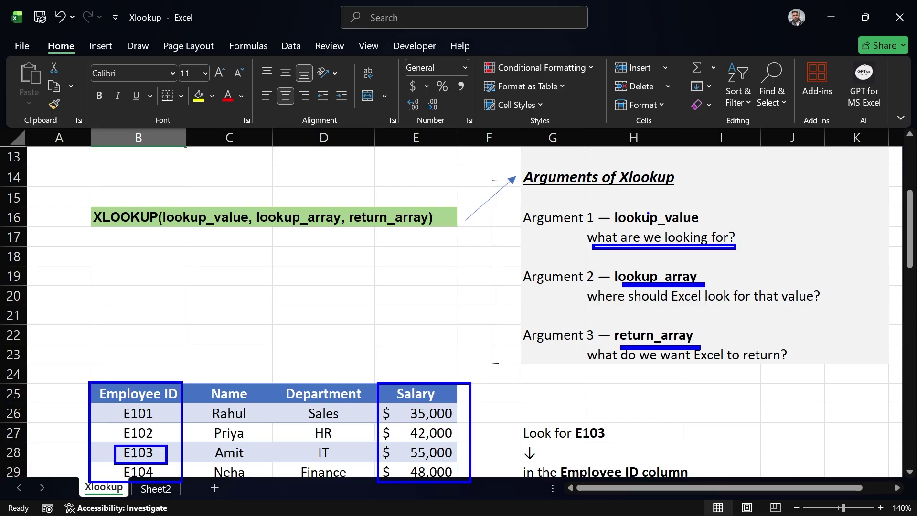
key("Escape")
Start an XLOOKUP formula in cell C33 with B33 as the lookup value
scroll(600, 218, "down", 4)
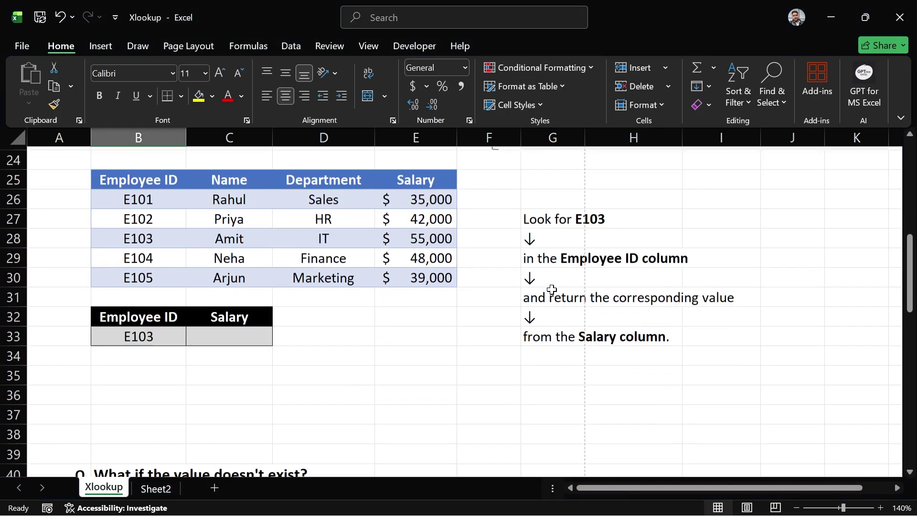
scroll(547, 297, "up", 1)
left_click(249, 376)
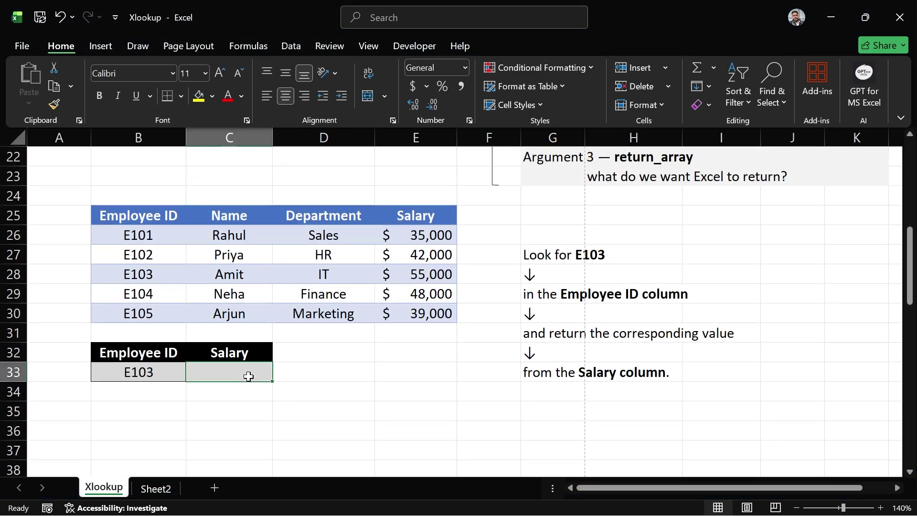
type("=")
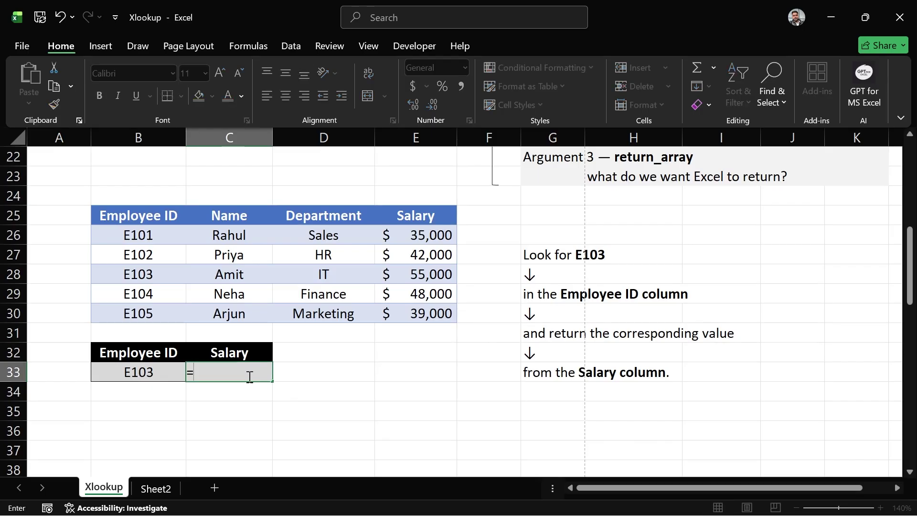
type("xlook")
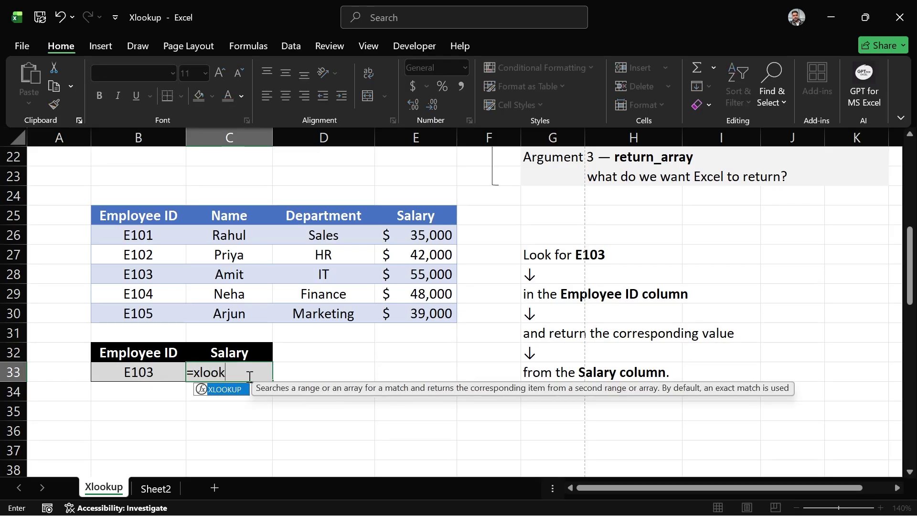
key("Tab")
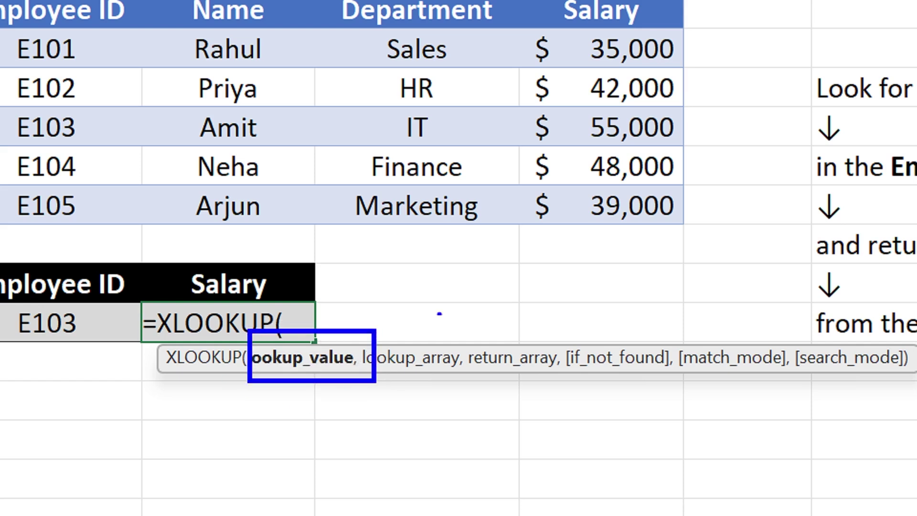
left_click_drag(393, 375, 531, 369)
mouse_move(381, 375)
left_mouse_down()
mouse_move(482, 379)
mouse_move(534, 368)
left_mouse_up()
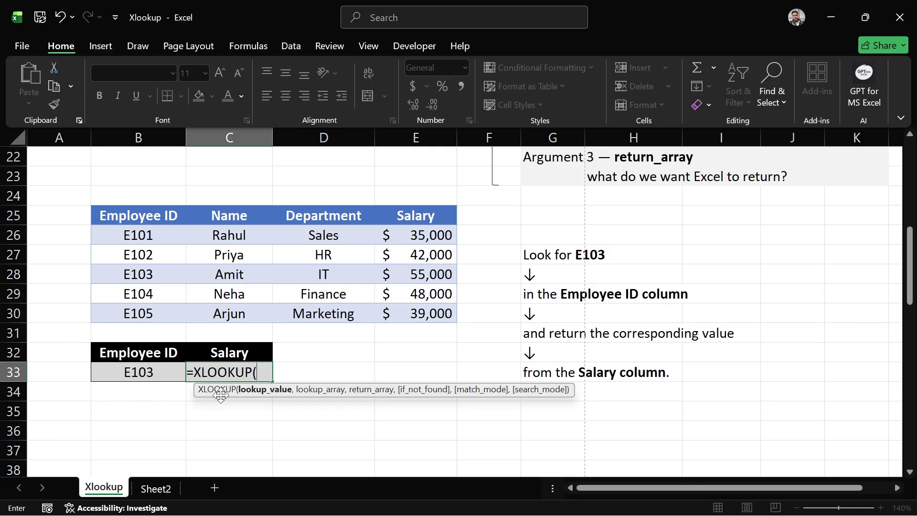
left_click(144, 375)
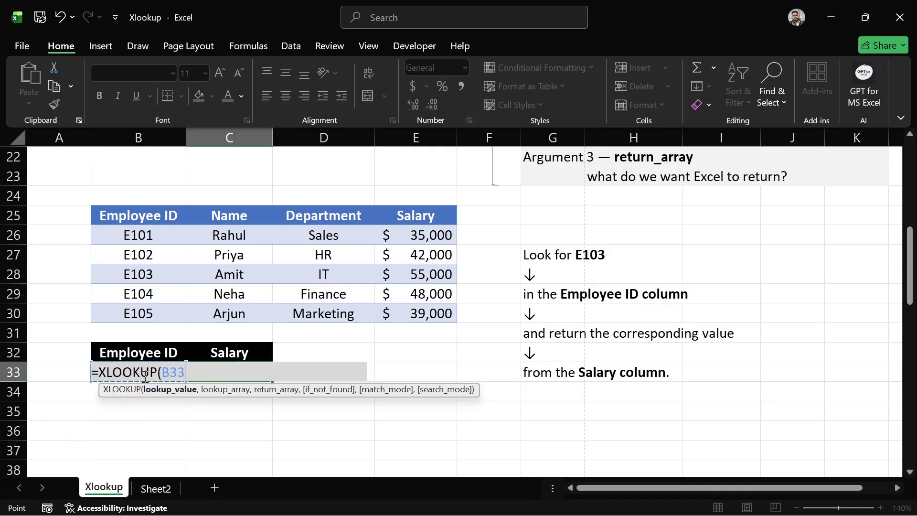
type(",")
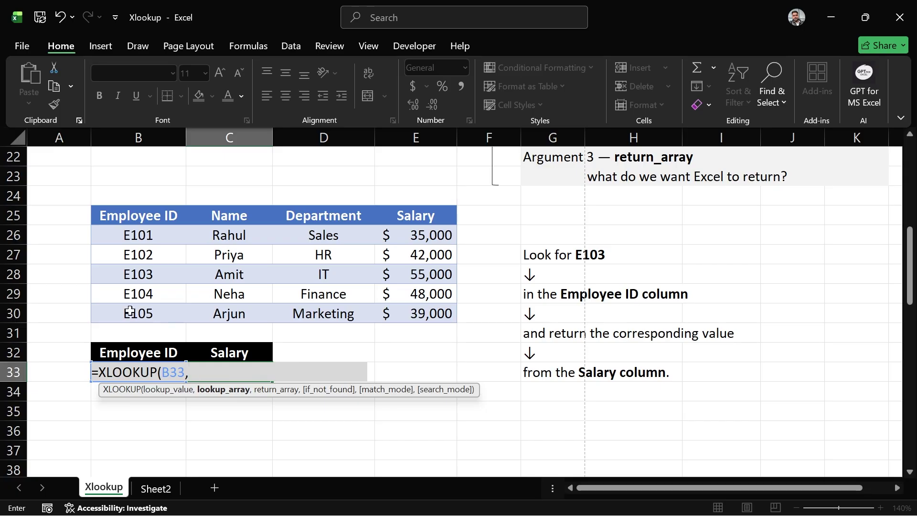
Complete the C33 formula with B26:B30 as the lookup array and E26:E30 as the return array
left_click(110, 234)
left_click_drag(111, 235, 133, 306)
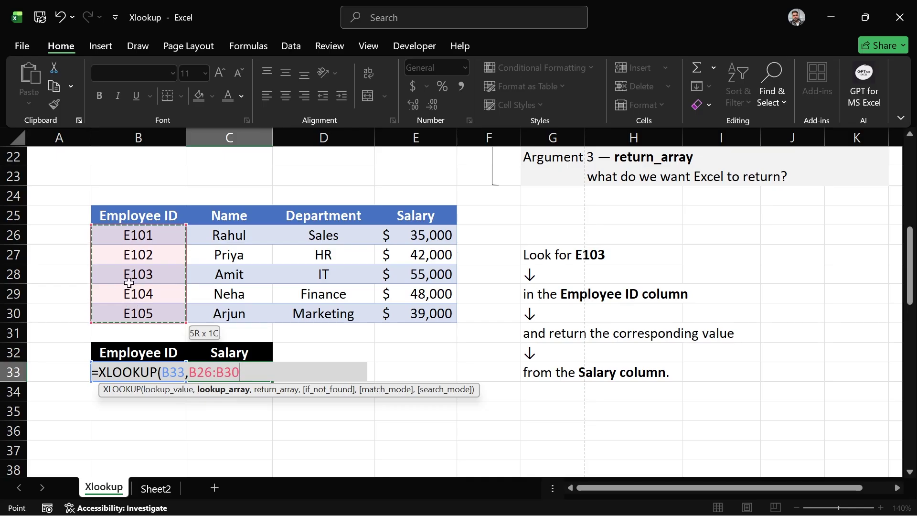
type(",")
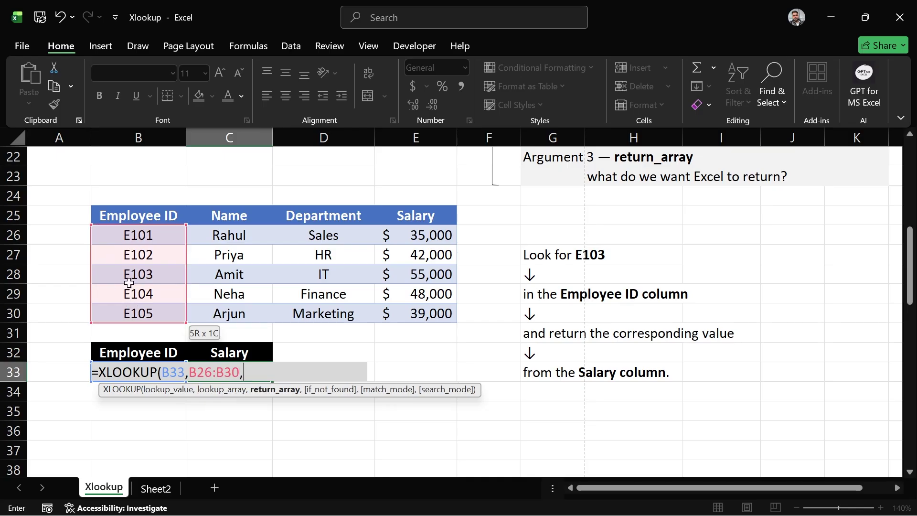
left_click(400, 234)
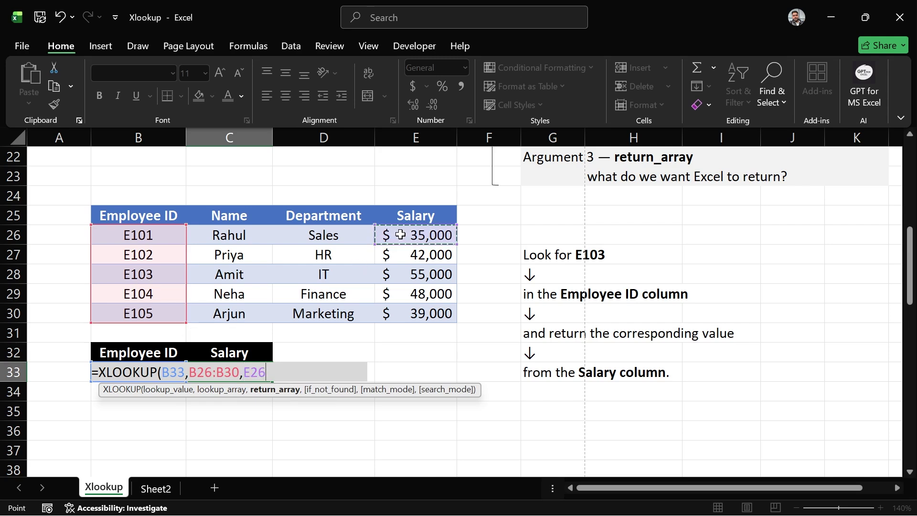
key("ctrl+shift+Down")
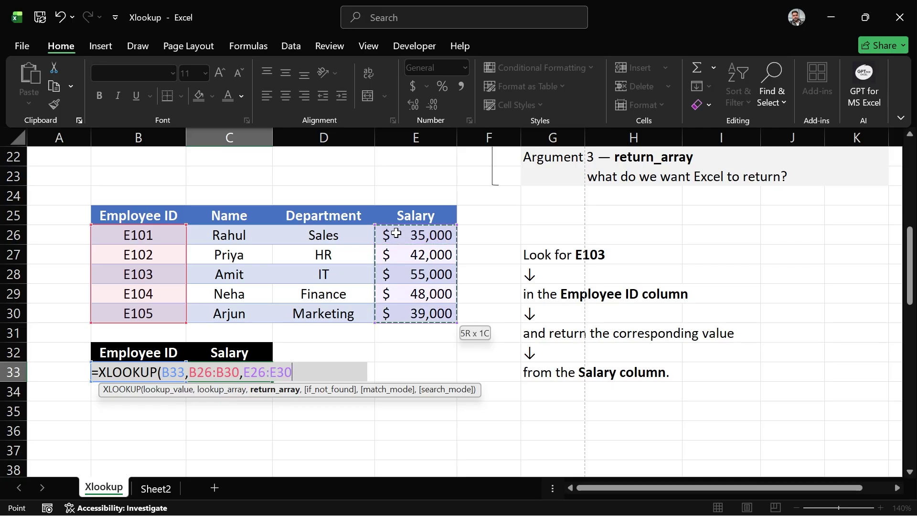
key("Return")
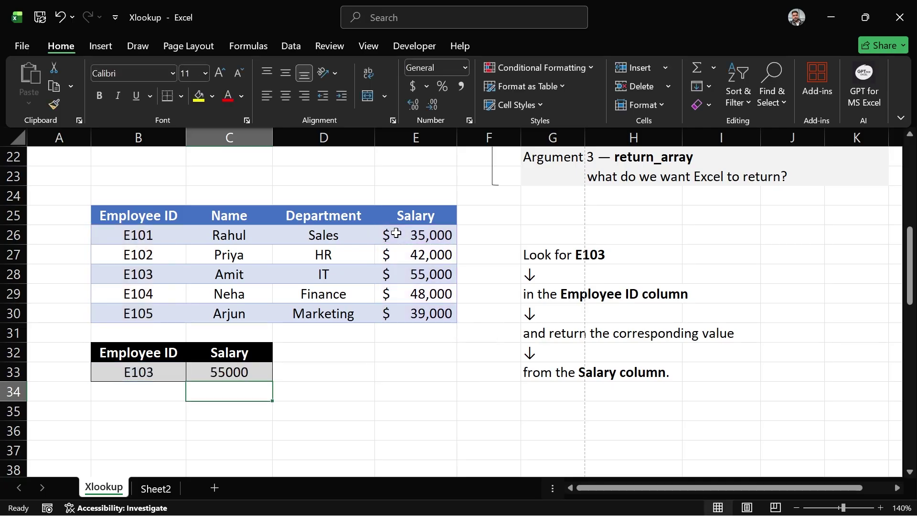
Format the salary result in C33 as dollar accounting currency without decimal places
left_click(248, 366)
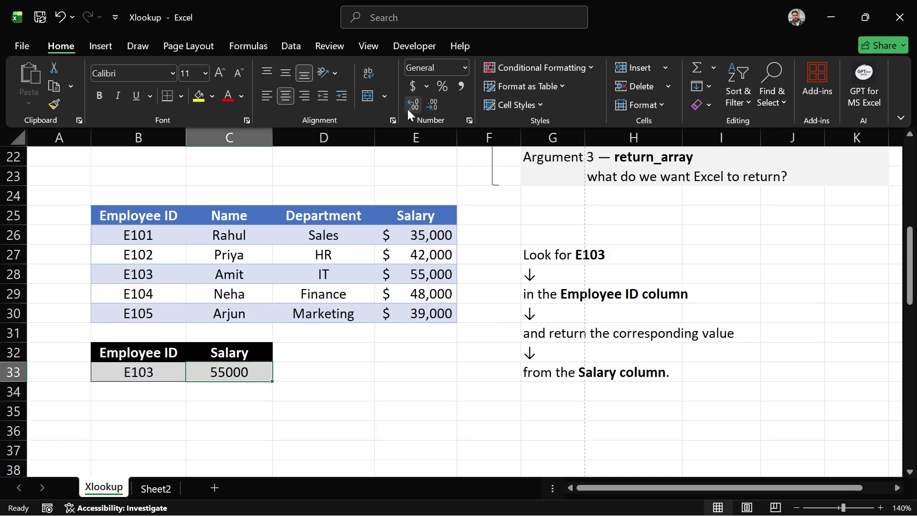
left_click(414, 87)
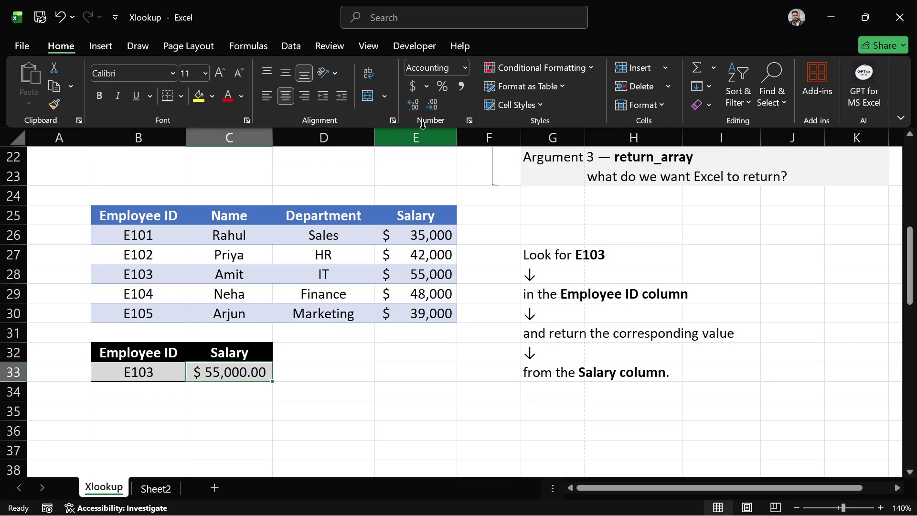
left_click(431, 105)
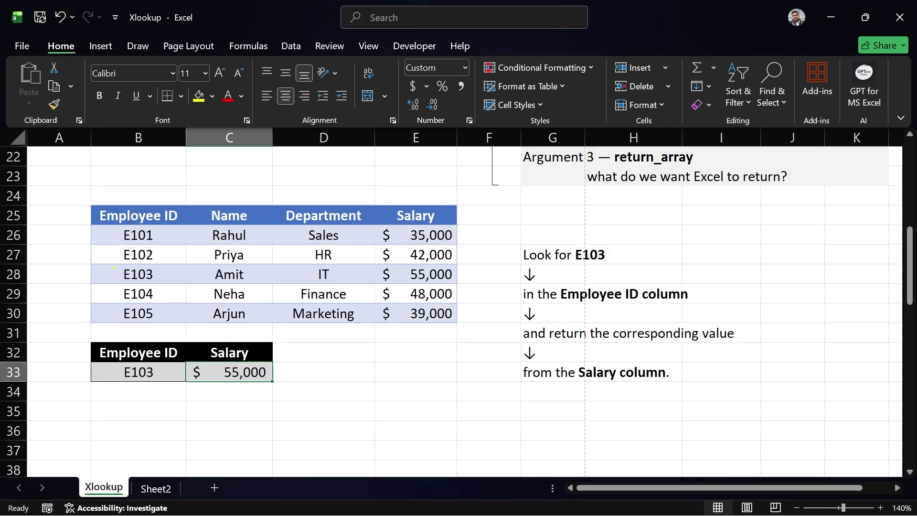
left_click_drag(114, 268, 166, 285)
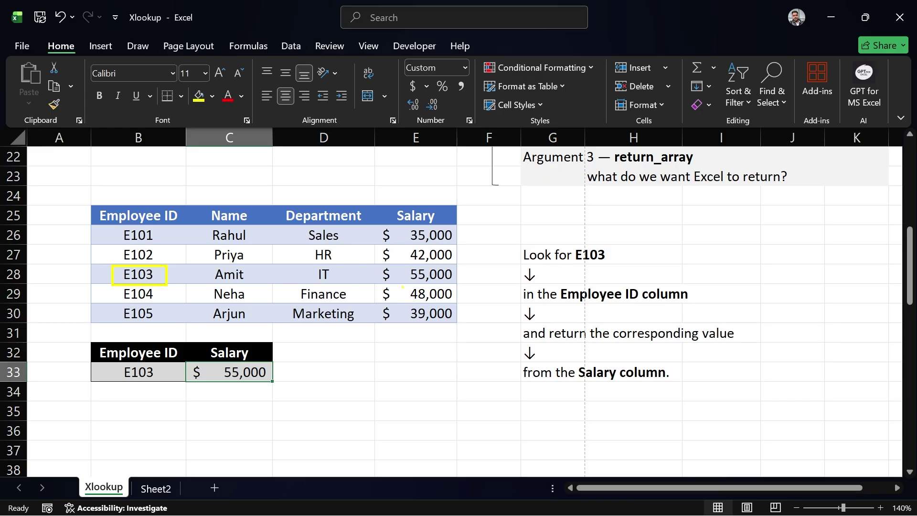
left_click_drag(400, 281, 354, 325)
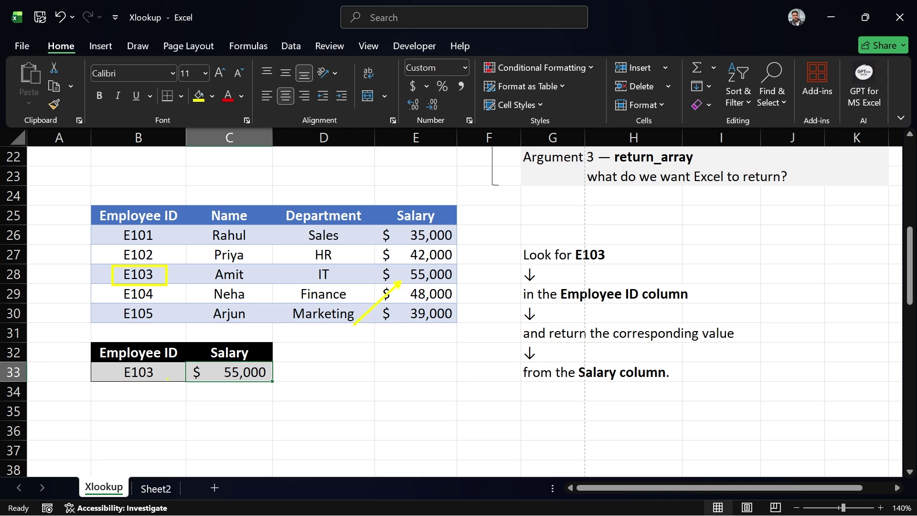
Change the employee ID in lookup cell B33 to E101
double_click(166, 372)
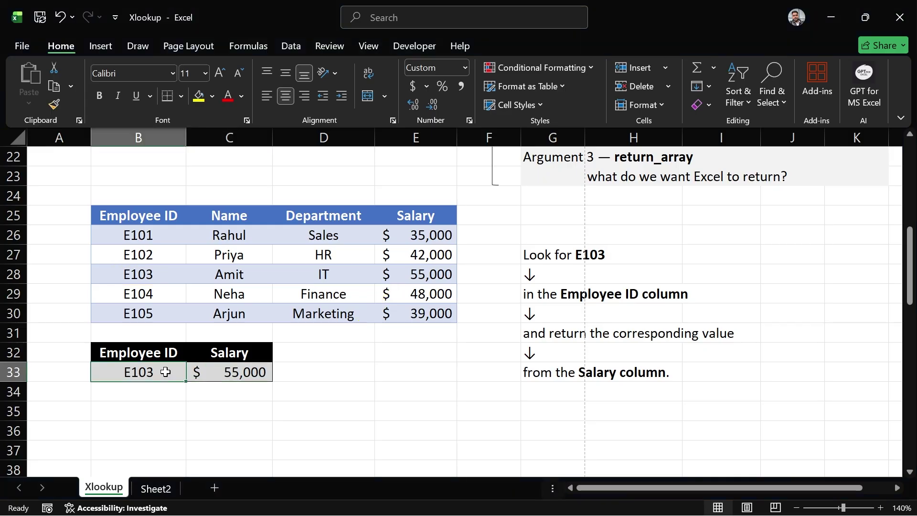
key("BackSpace")
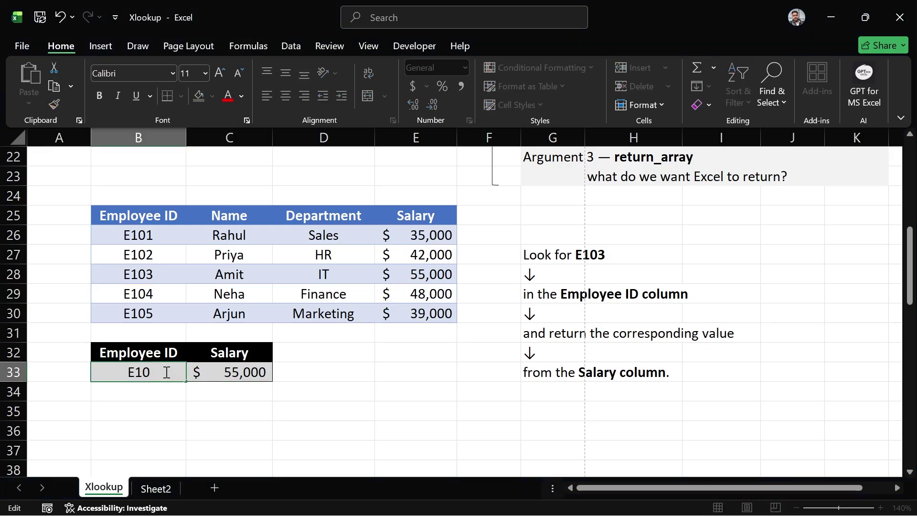
type("1")
key("Return")
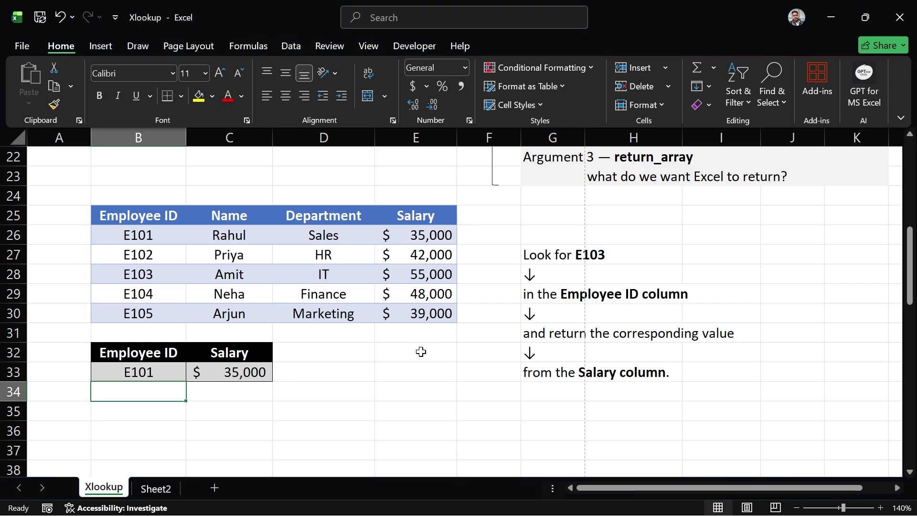
Change the employee ID in B33 to E110, an ID missing from the employee table
scroll(420, 352, "down", 5)
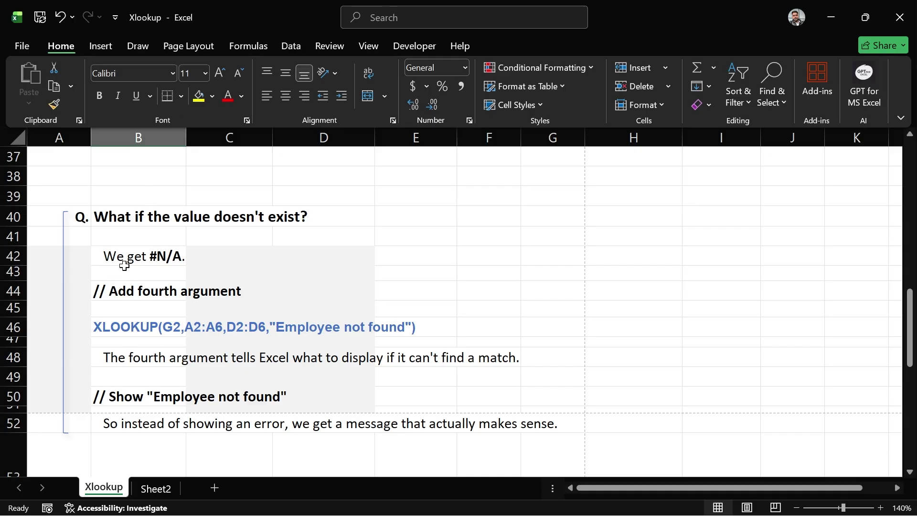
scroll(284, 253, "up", 3)
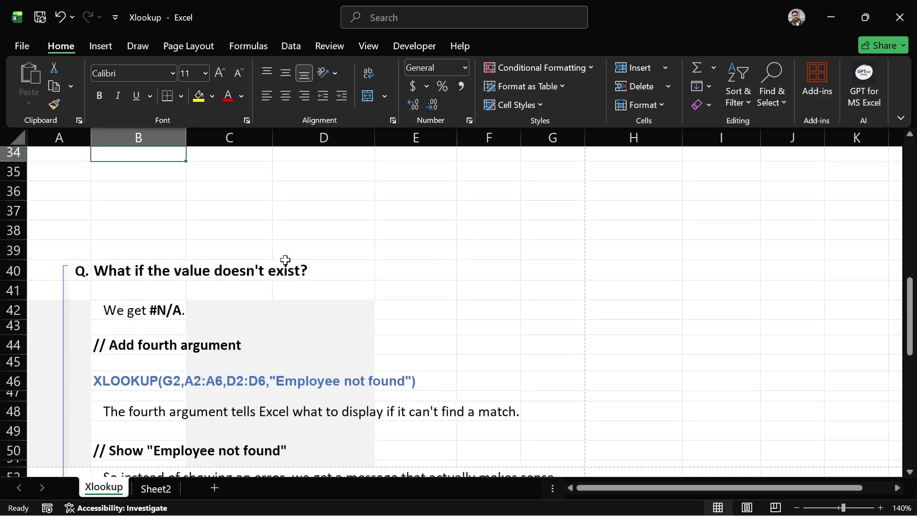
left_click(231, 268)
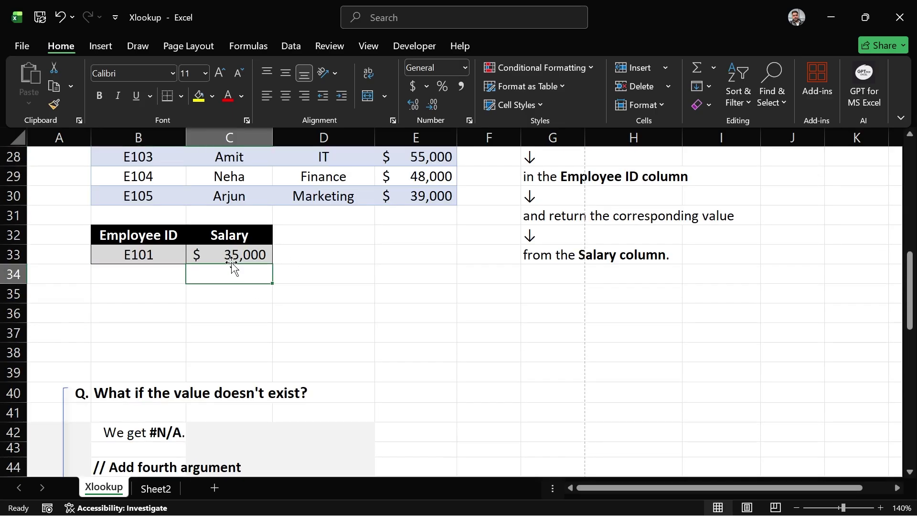
left_click(233, 255)
double_click(165, 255)
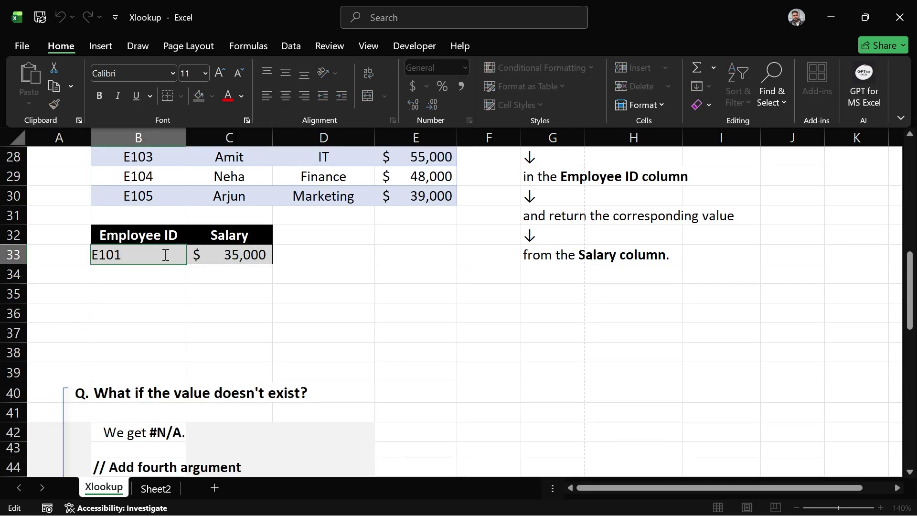
key("BackSpace")
key("BackSpace")
type("10")
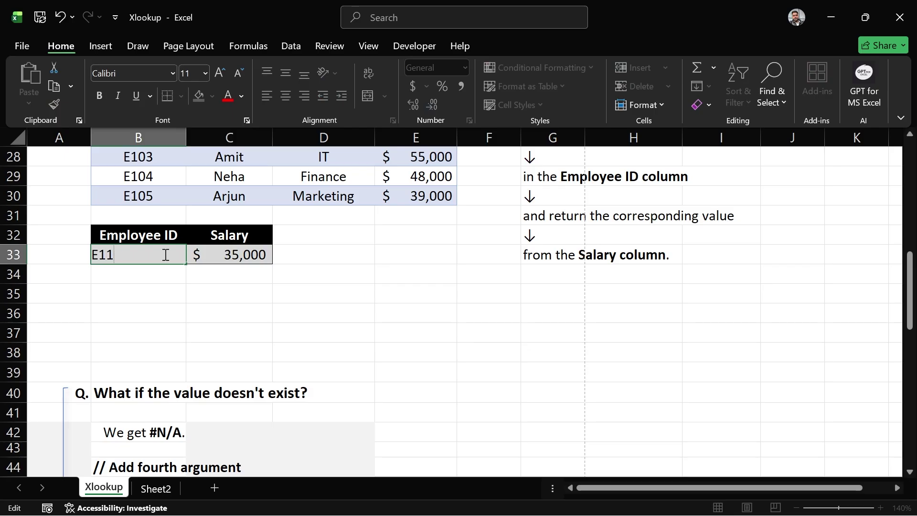
key("Return")
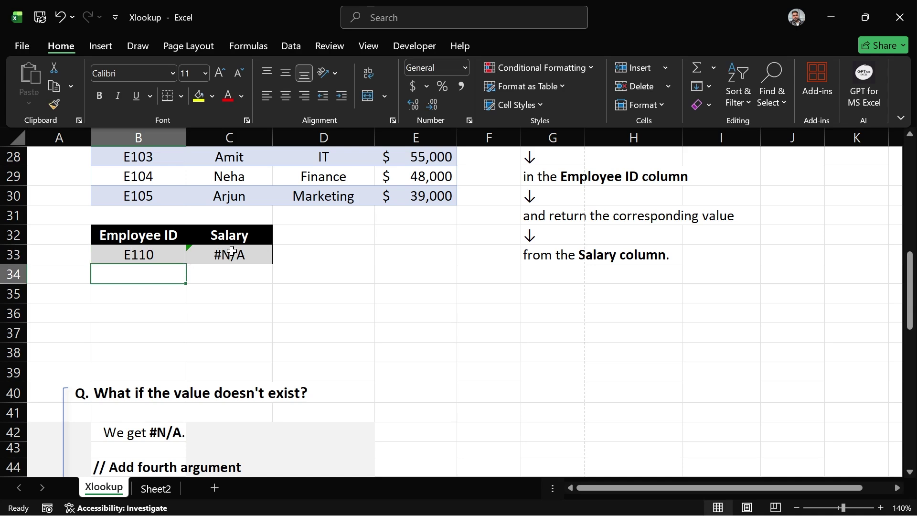
Reopen the XLOOKUP formula in C33 and extend it past E26:E30 to the optional if_not_found argument
scroll(228, 377, "down", 2)
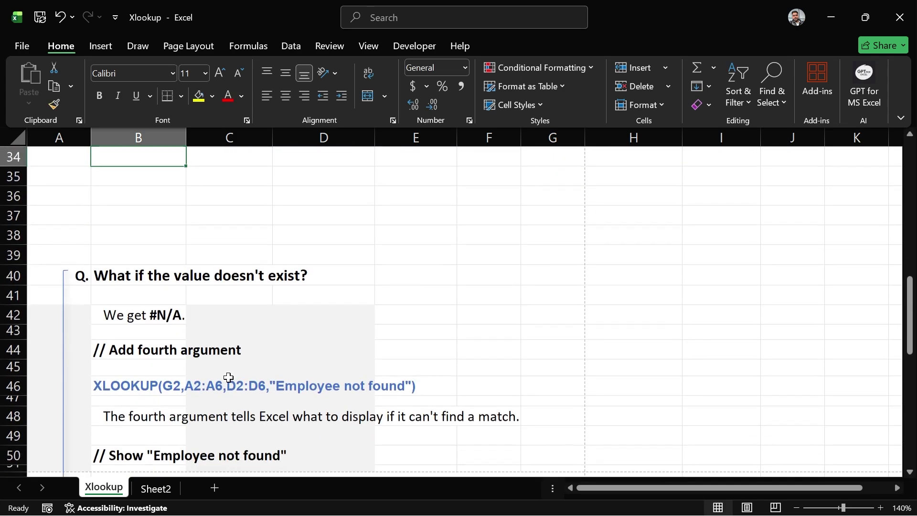
scroll(228, 377, "down", 1)
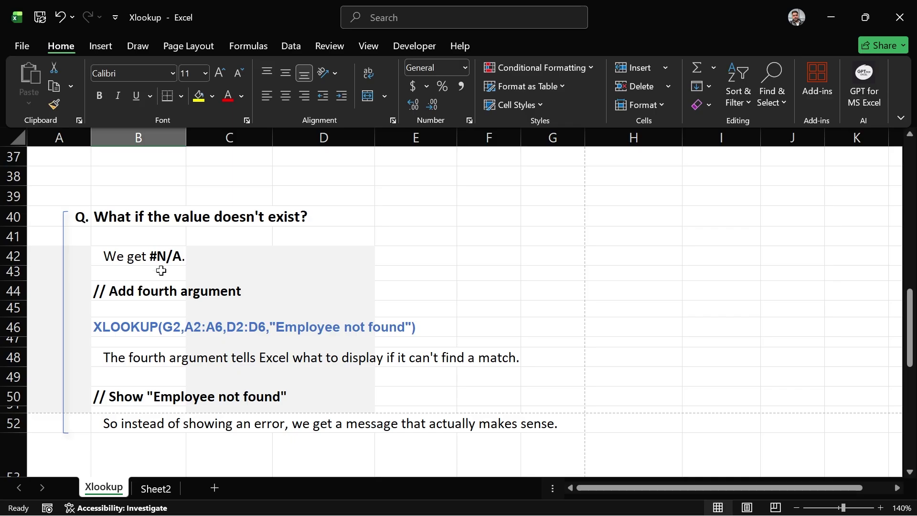
scroll(199, 273, "up", 4)
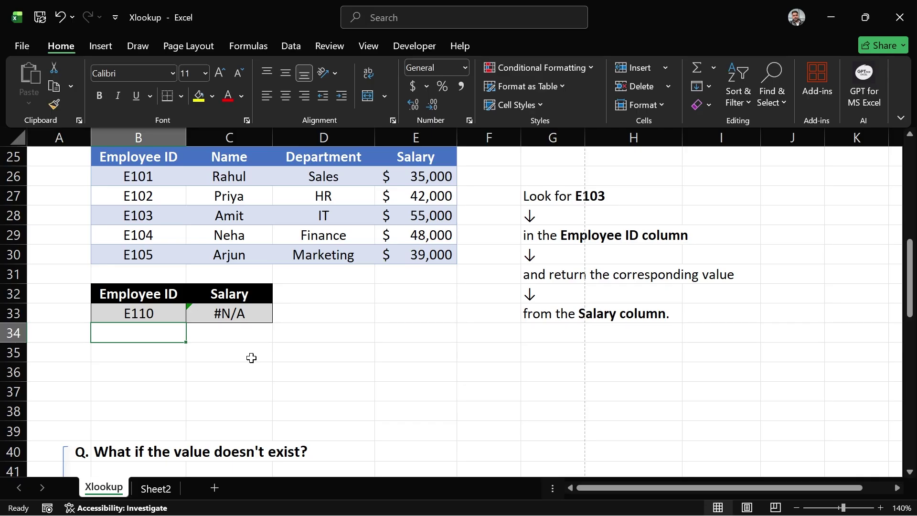
scroll(252, 358, "down", 4)
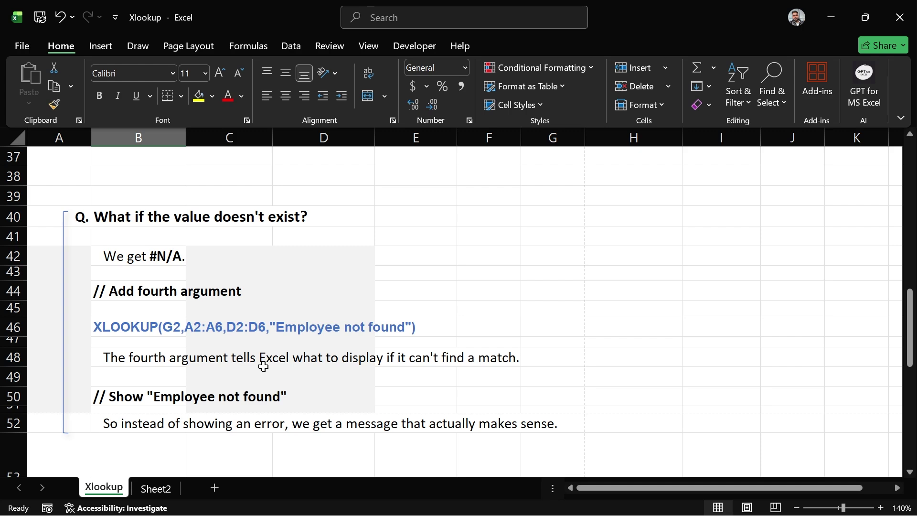
scroll(263, 366, "up", 3)
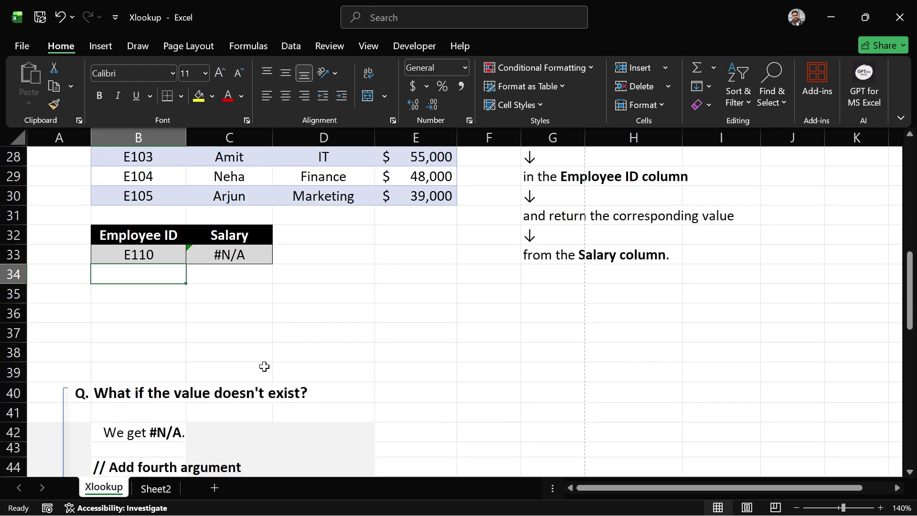
double_click(263, 255)
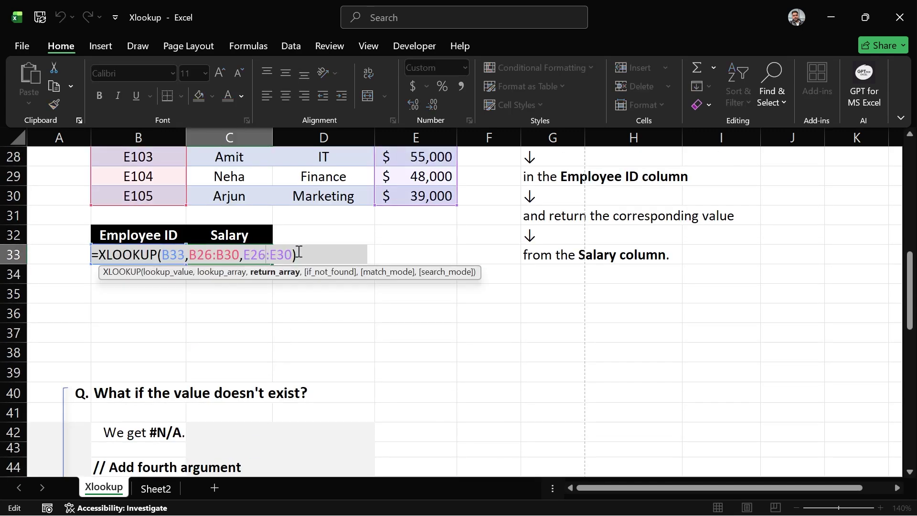
left_click(298, 253)
key("BackSpace")
type(",E26:E30,")
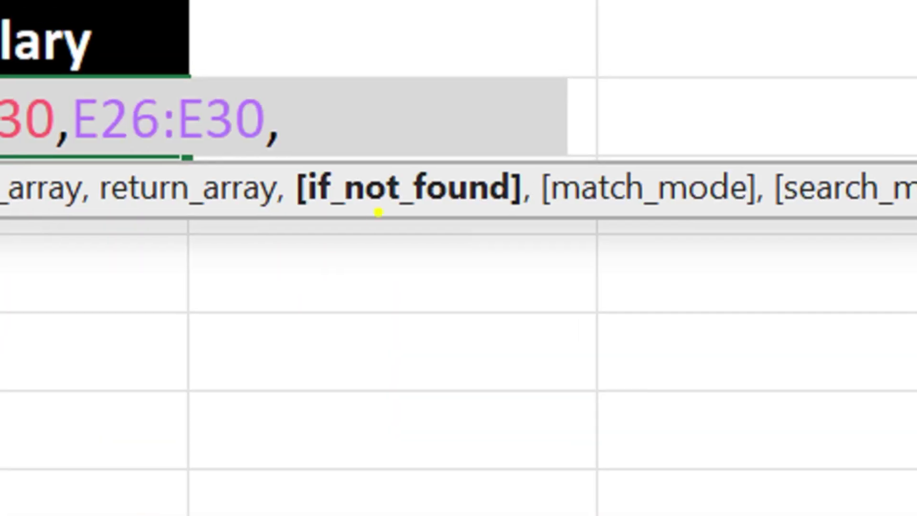
mouse_move(275, 157)
left_mouse_down()
mouse_move(623, 356)
mouse_move(525, 262)
mouse_move(577, 266)
mouse_move(544, 263)
left_mouse_up()
key("y")
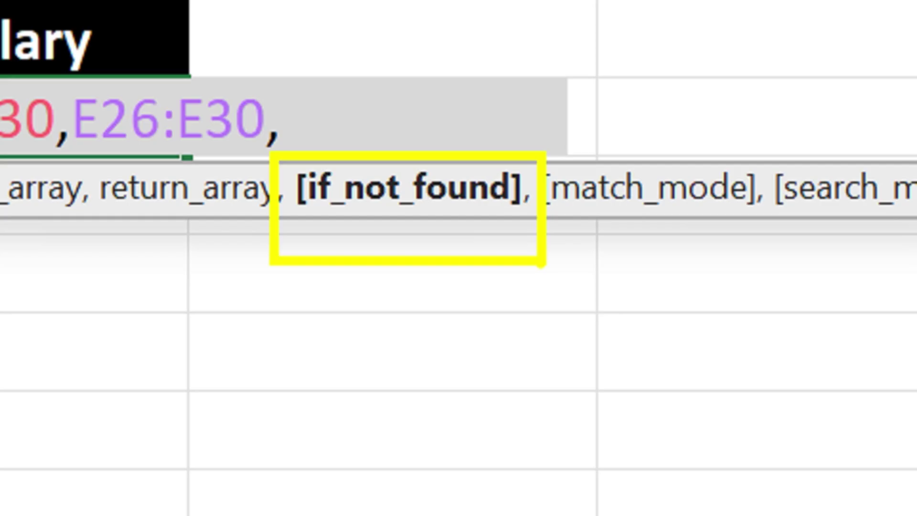
key("Escape")
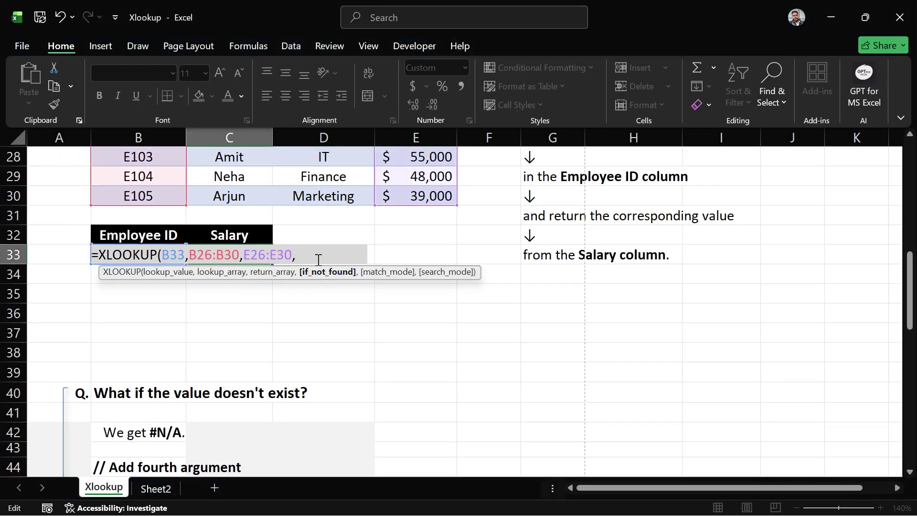
Enter "Employ ID doesn't exit" as the if_not_found text and complete the C33 formula
type("\"Employ")
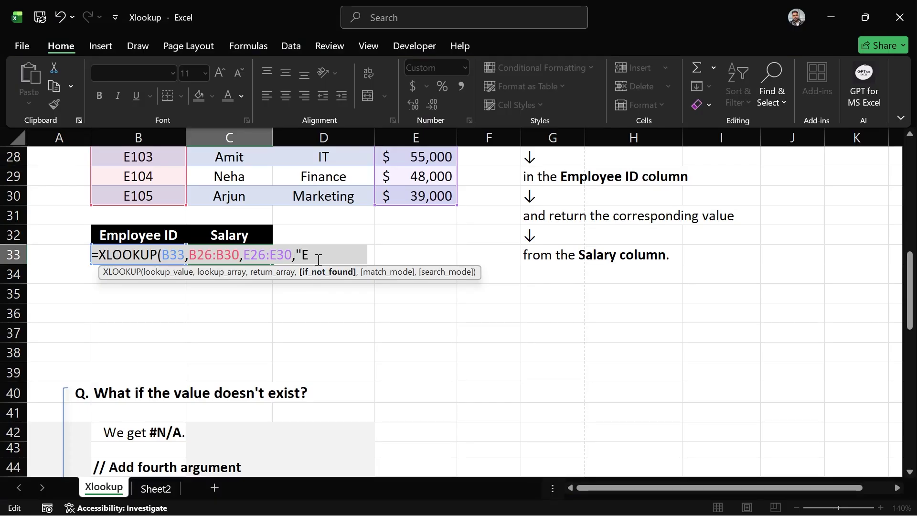
key("BackSpace")
key("BackSpace")
type("oye")
key("BackSpace")
type("ID doesn't")
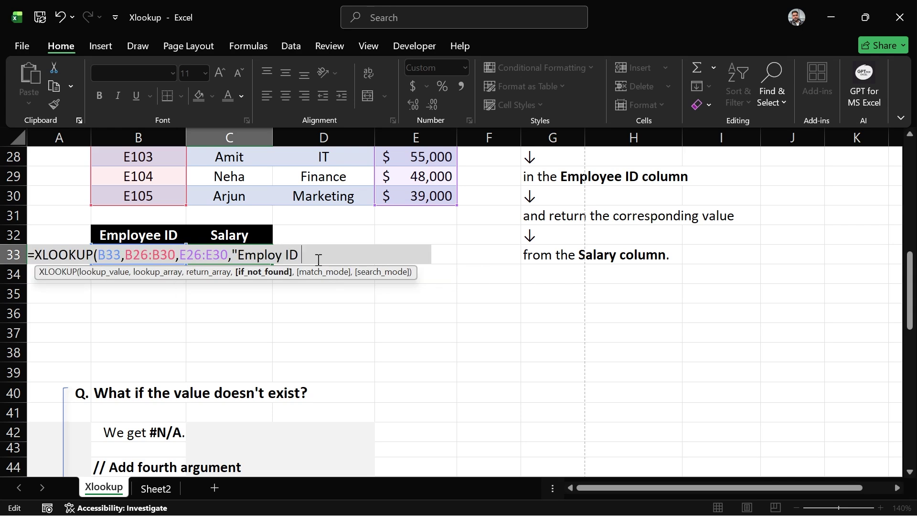
type(" exit")
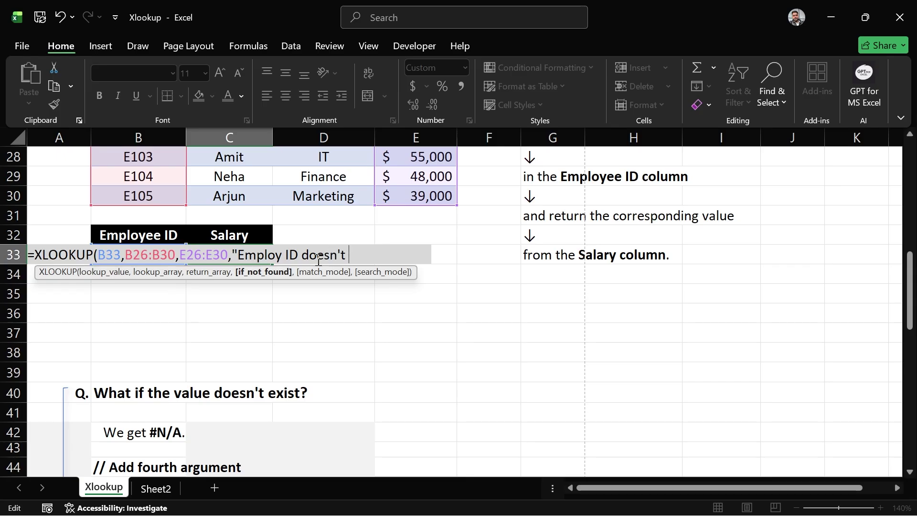
type("\")")
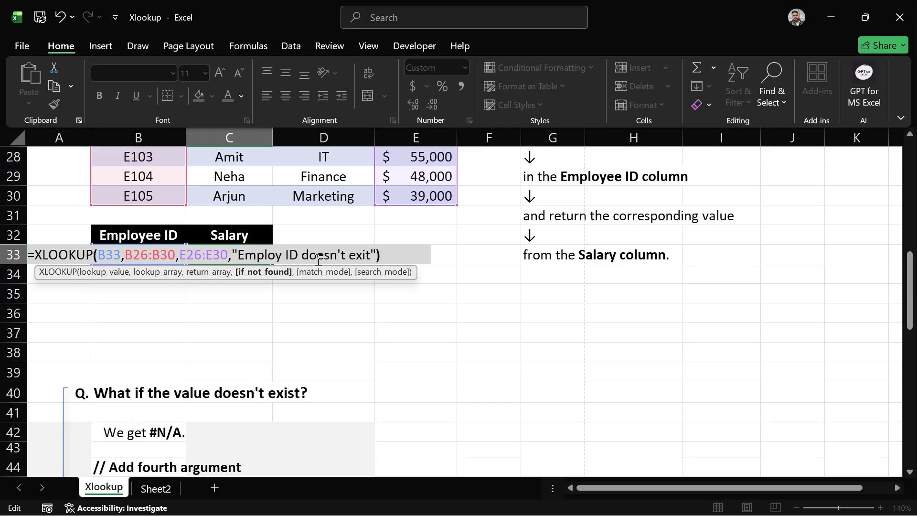
key("Return")
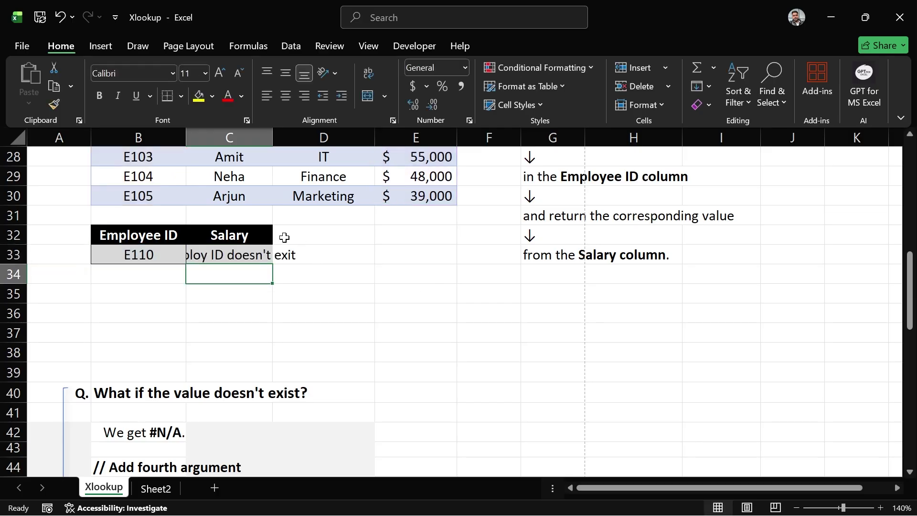
Widen column C enough to fit the whole not-found message in C33
left_click_drag(275, 138, 362, 143)
scroll(354, 308, "up", 2)
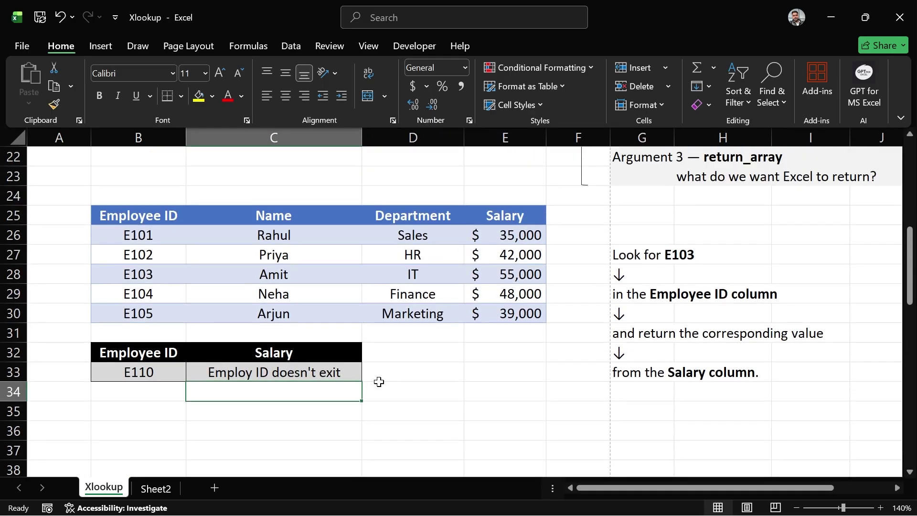
left_click(377, 383)
Test the not-found message with another missing ID by changing B33 to E204
left_click(165, 376)
double_click(164, 376)
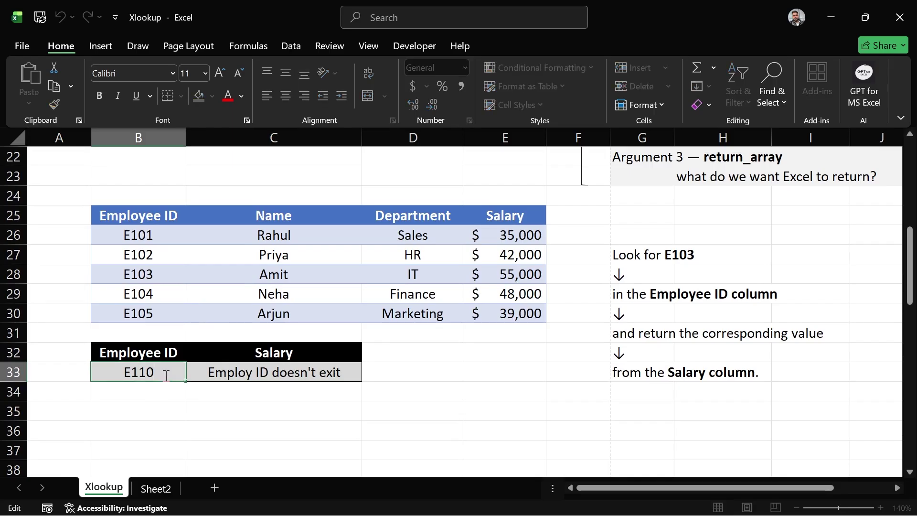
key("BackSpace")
key("BackSpace")
key("BackSpace")
type("204")
key("Return")
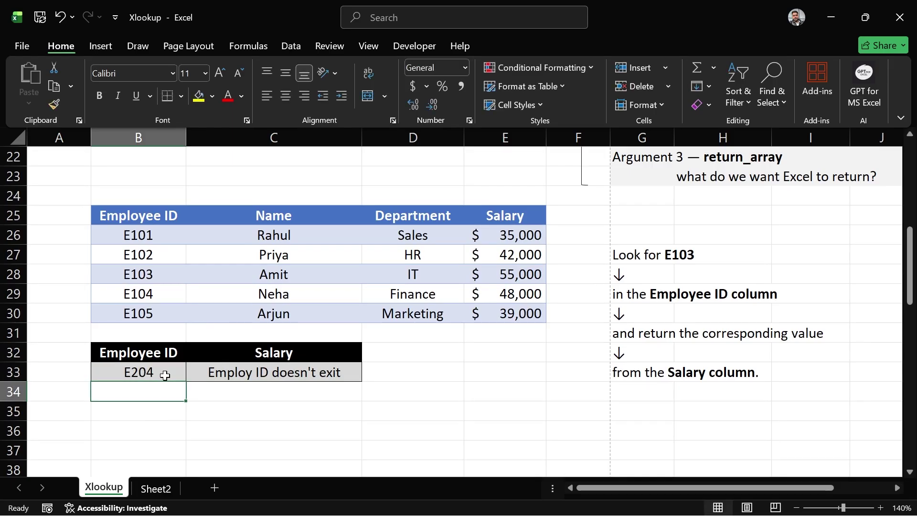
Examine the fourth-argument notes in rows 40 to 52 and the real-world product table in rows 55 to 61
left_click(165, 375)
double_click(165, 375)
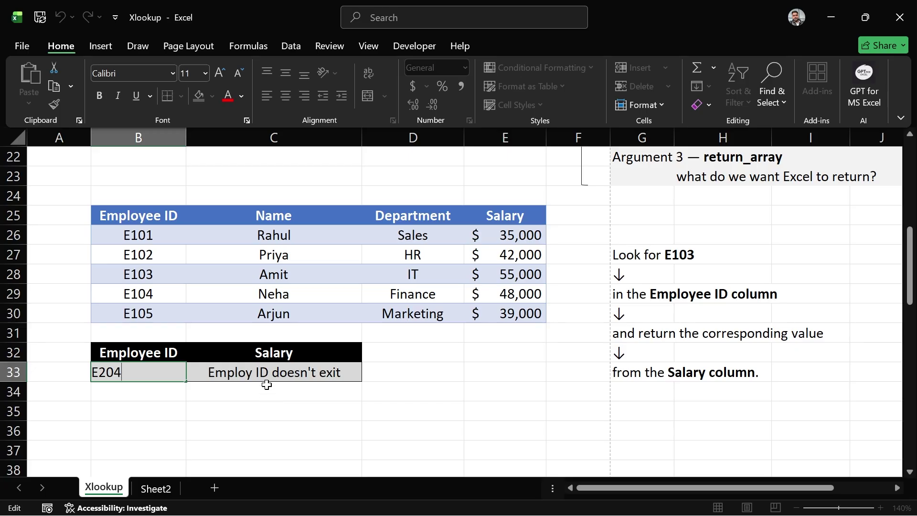
scroll(330, 393, "down", 6)
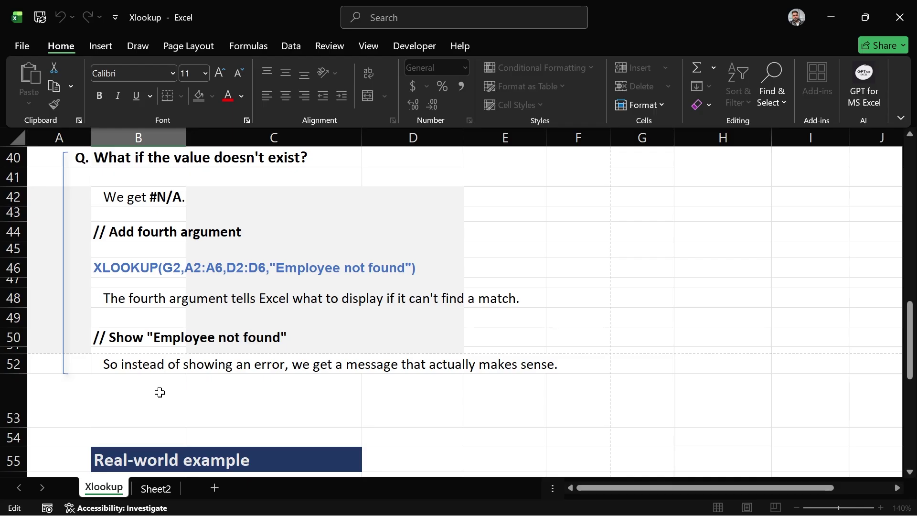
scroll(159, 392, "up", 2)
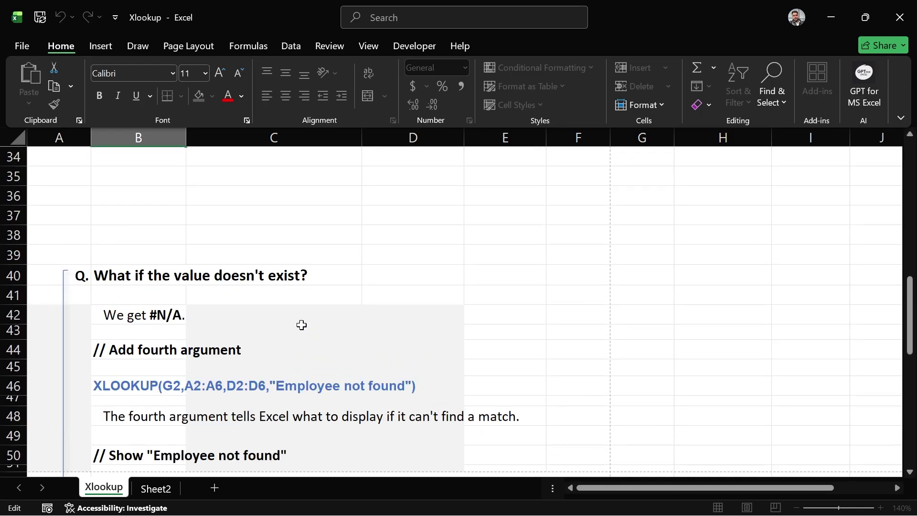
left_click(302, 310)
scroll(301, 309, "down", 7)
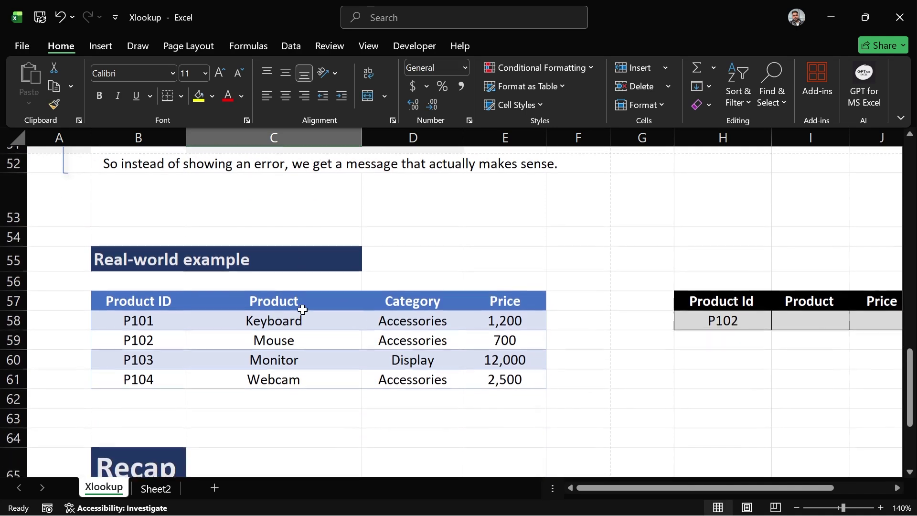
Examine the Product ID, Product, Category and Price columns of the real-world product table in rows 57 to 61
scroll(302, 310, "up", 1)
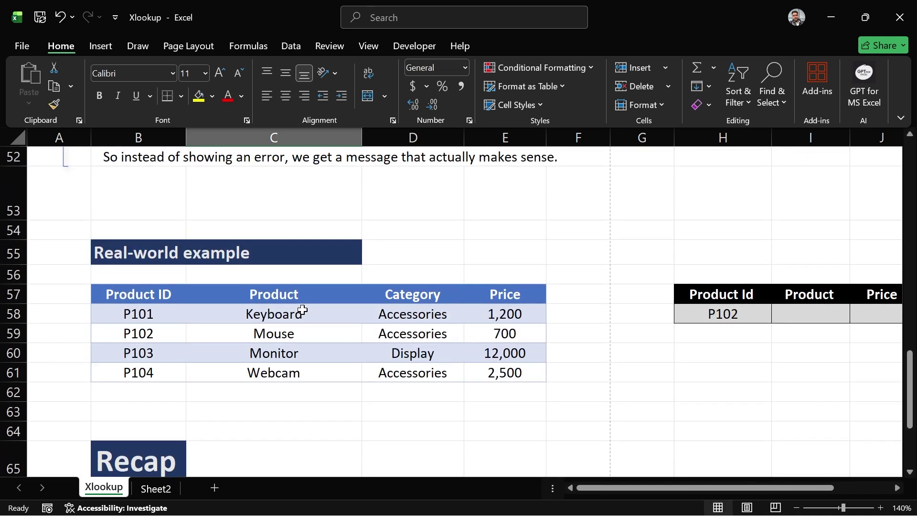
scroll(302, 310, "up", 1)
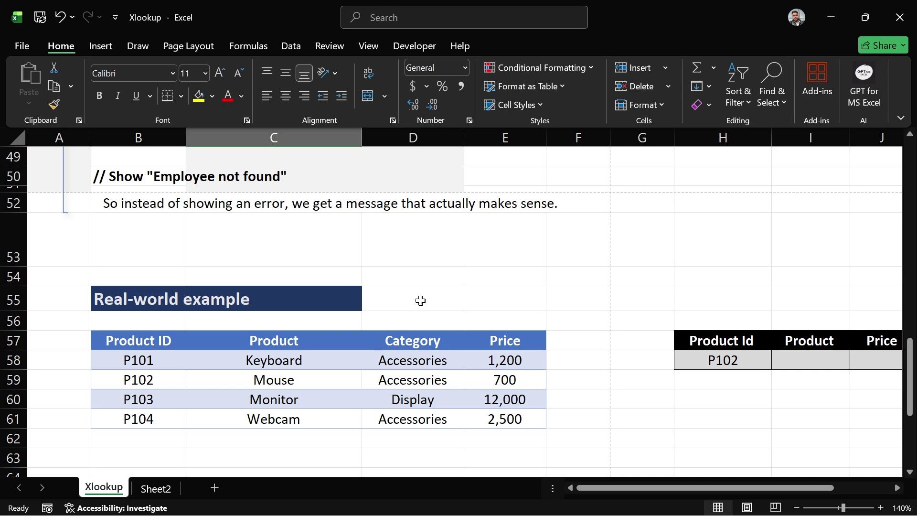
left_click(75, 320)
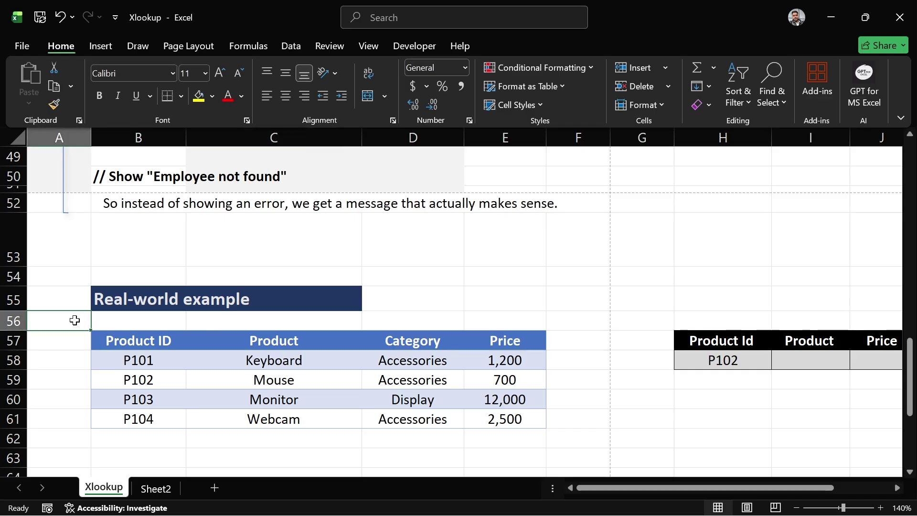
mouse_move(75, 320)
left_mouse_down()
mouse_move(113, 356)
mouse_move(270, 442)
mouse_move(479, 466)
left_mouse_up()
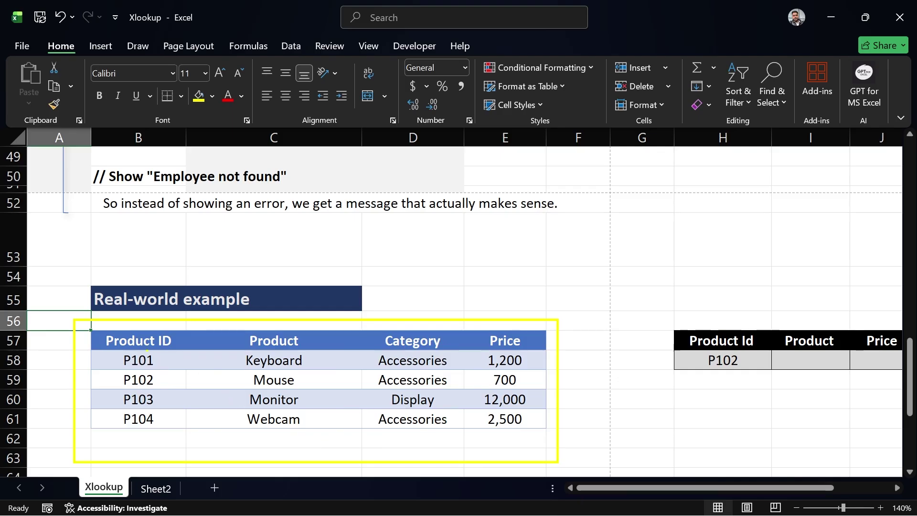
left_click_drag(147, 351, 104, 370)
left_click_drag(249, 345, 200, 371)
left_click_drag(414, 345, 361, 372)
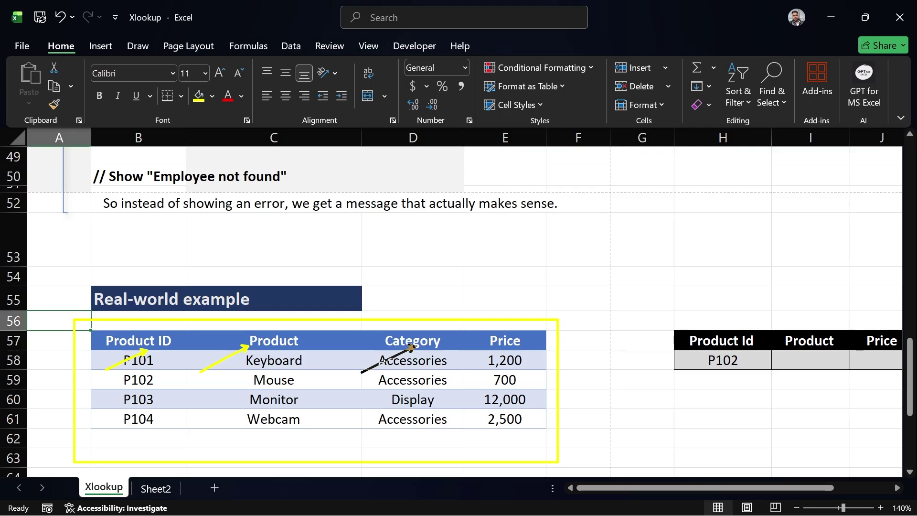
left_click_drag(494, 347, 487, 350)
key("Escape")
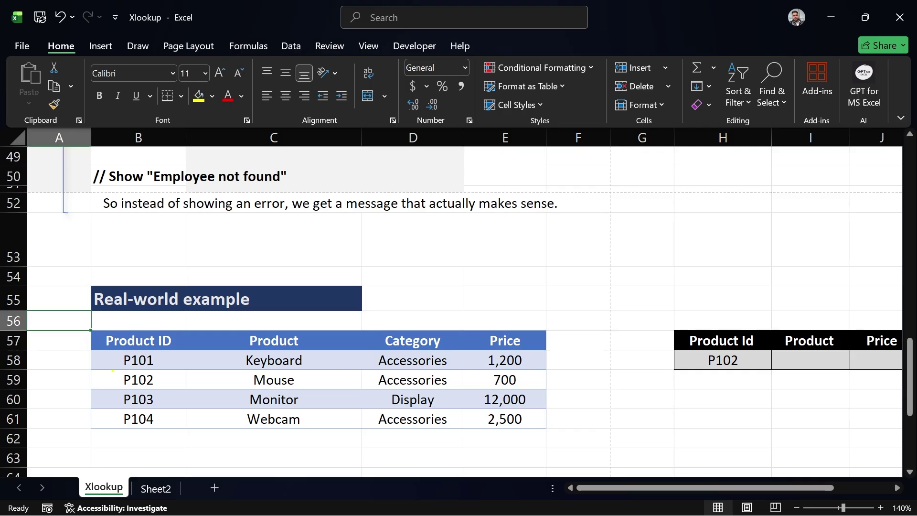
left_click_drag(109, 343, 59, 374)
mouse_move(325, 347)
left_mouse_down()
mouse_move(262, 374)
mouse_move(231, 353)
mouse_move(228, 328)
left_mouse_up()
left_click_drag(473, 326, 515, 345)
left_click_drag(428, 375, 473, 344)
Start an XLOOKUP formula in I58 under the Product header with H58 as the lookup value
left_click_drag(594, 485, 607, 489)
left_click_drag(705, 487, 727, 493)
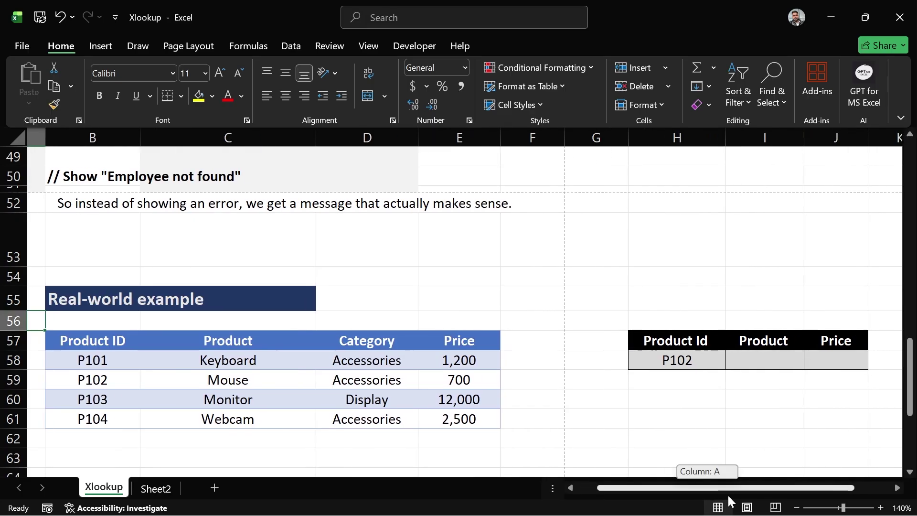
left_click(727, 359)
type("=xl")
key("Tab")
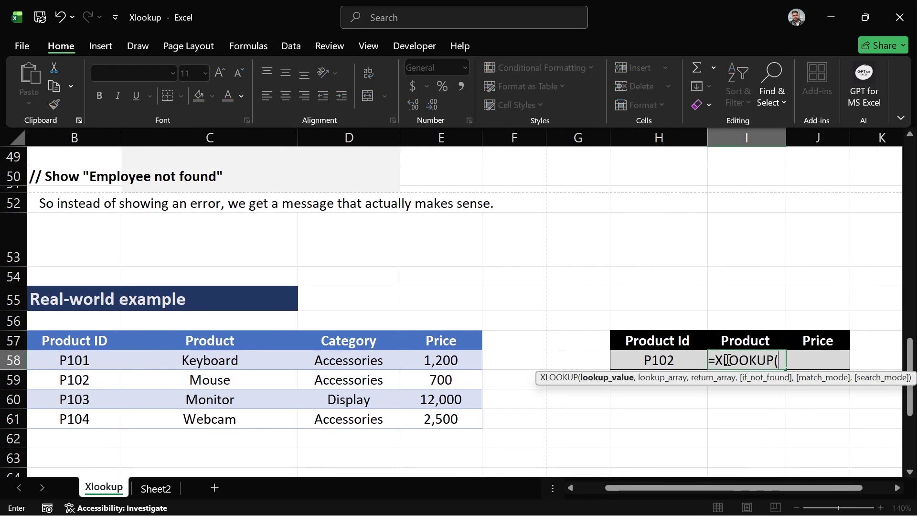
left_click(667, 361)
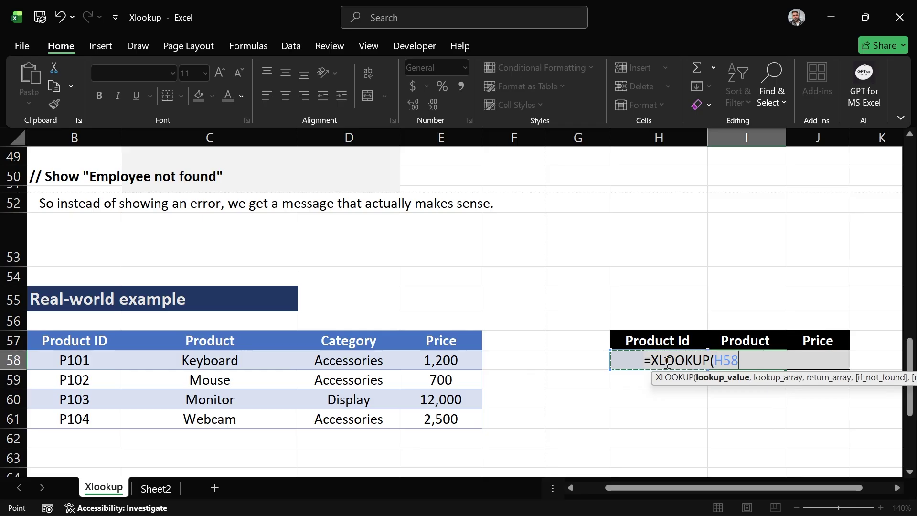
type(",")
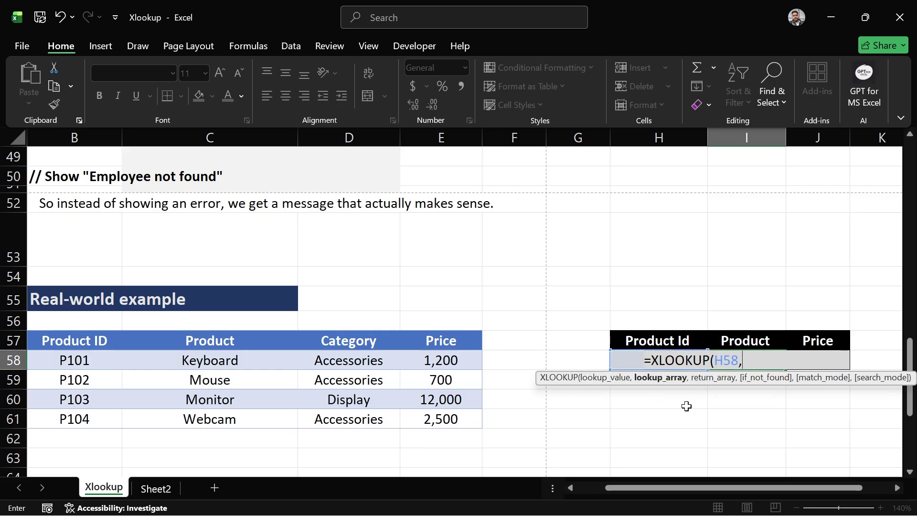
Complete the I58 formula with B58:B61 as lookup array, C58:C61 as return array and "Not found" as the if_not_found text
left_click_drag(47, 338, 94, 416)
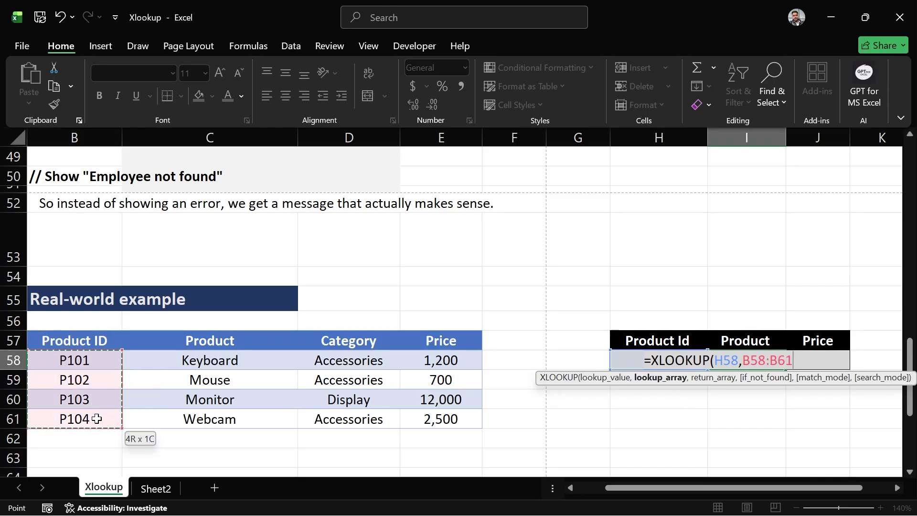
type(",")
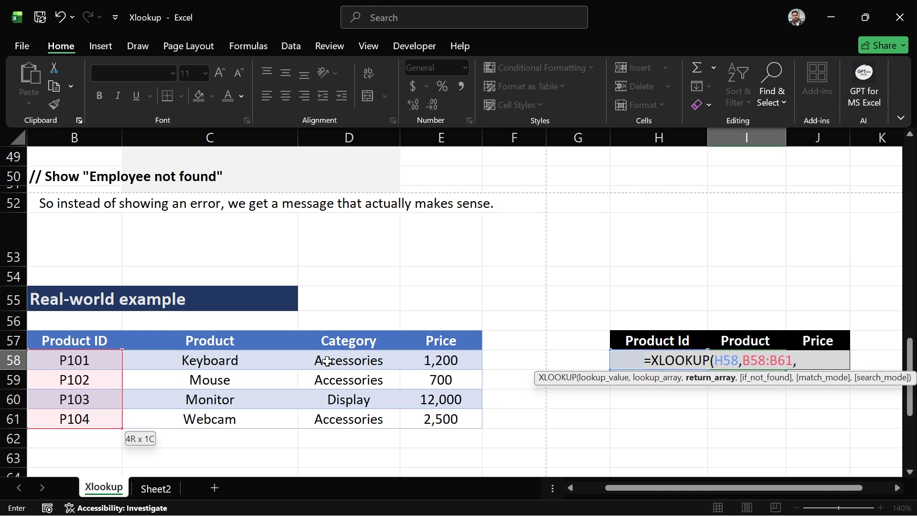
left_click(183, 355)
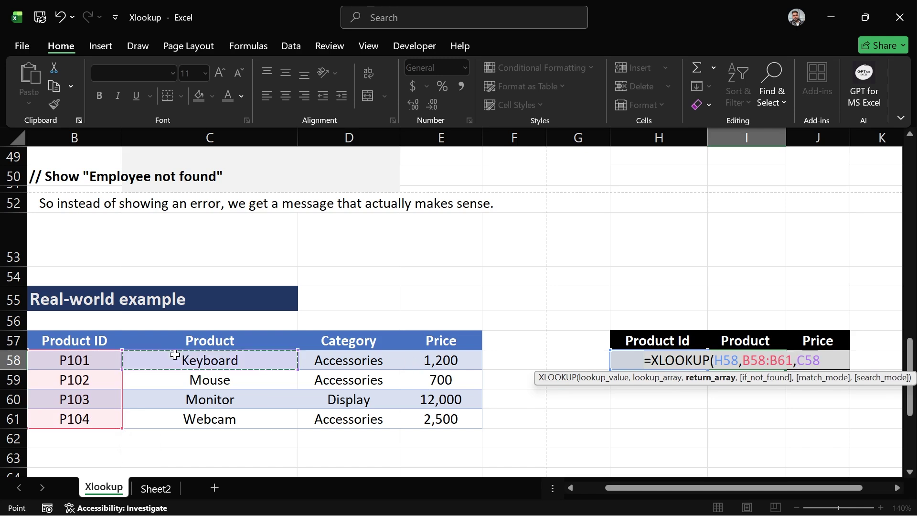
left_click_drag(186, 375, 195, 416)
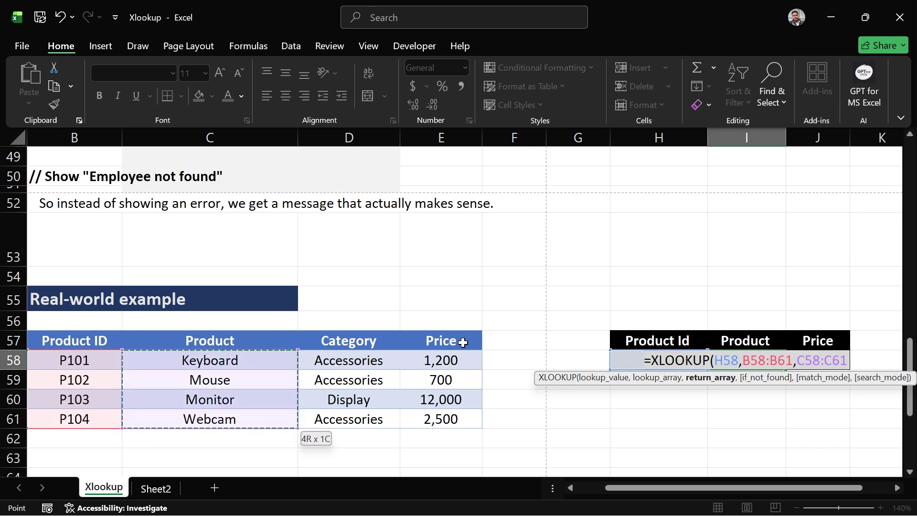
type(",")
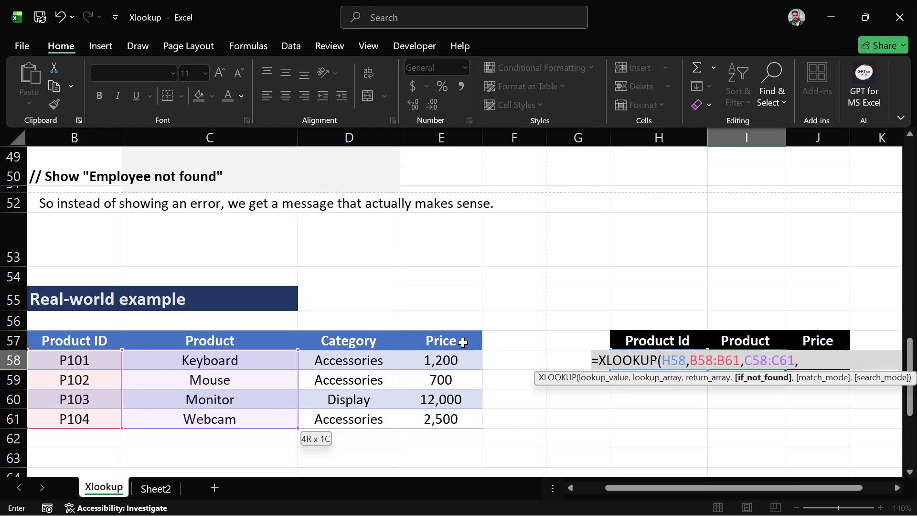
type("\"Not found\")")
key("Return")
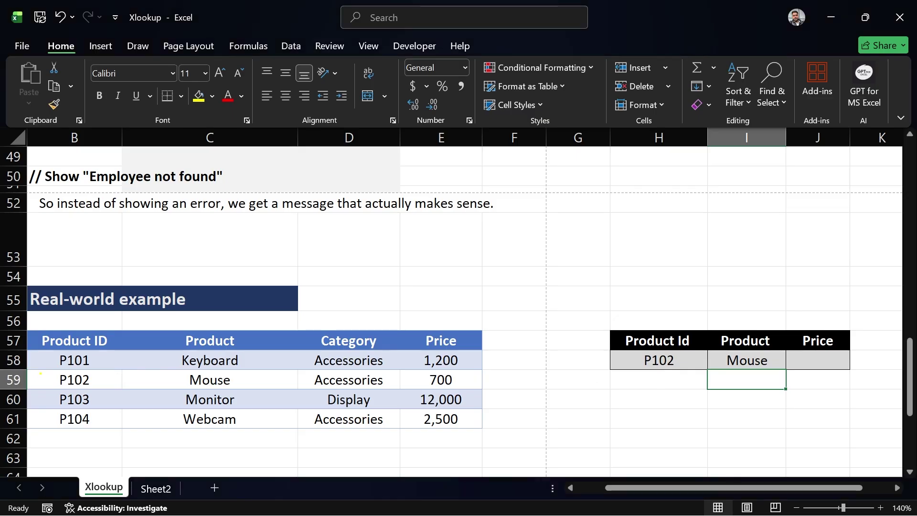
mouse_move(41, 374)
left_mouse_down()
mouse_move(96, 401)
mouse_move(120, 400)
left_mouse_up()
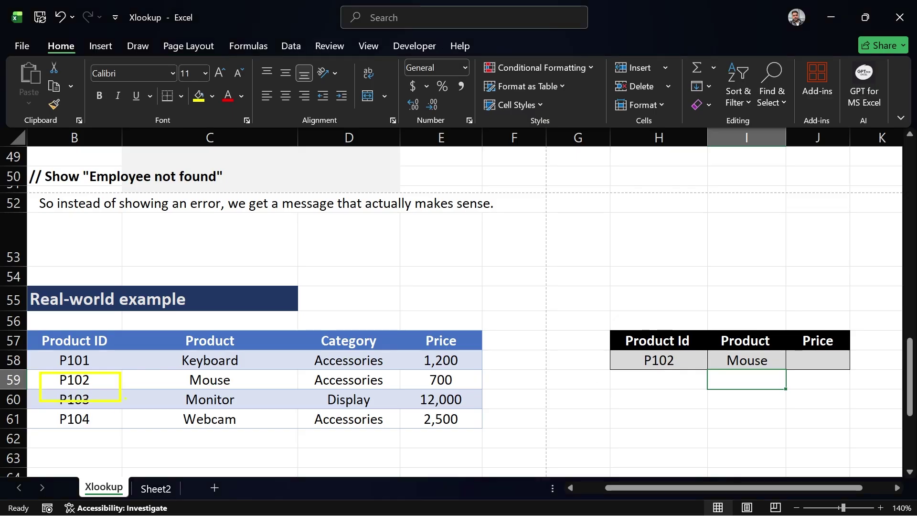
left_click_drag(250, 388, 207, 419)
key("Escape")
Start an XLOOKUP formula in J58 under the Price header with H58 as the lookup value
left_click(800, 363)
type("=")
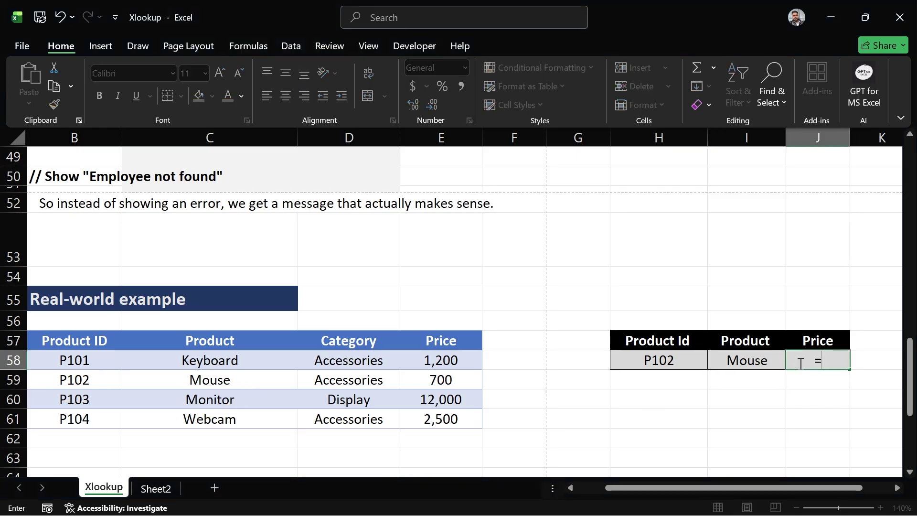
type("xlook")
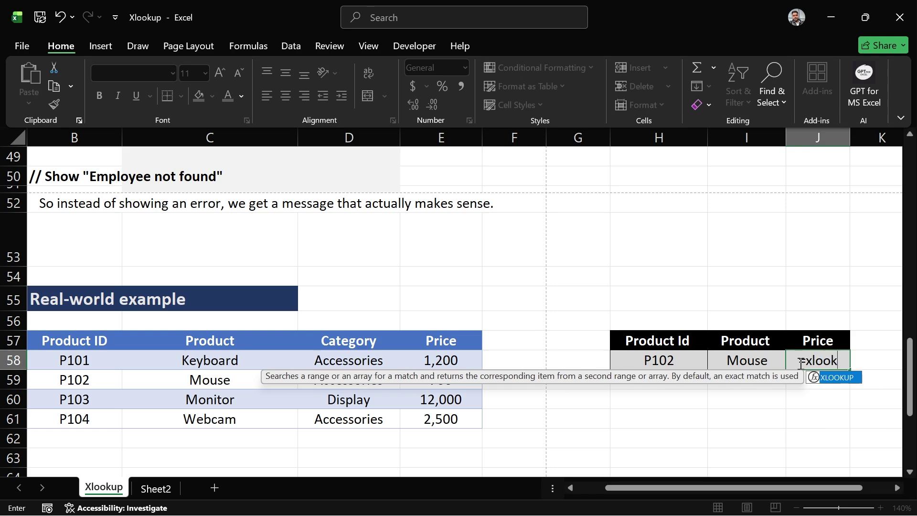
key("Tab")
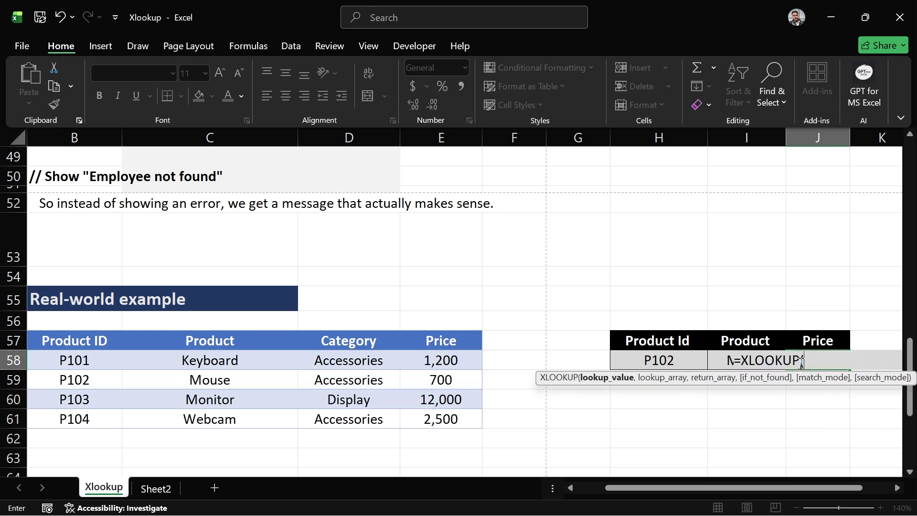
left_click(670, 363)
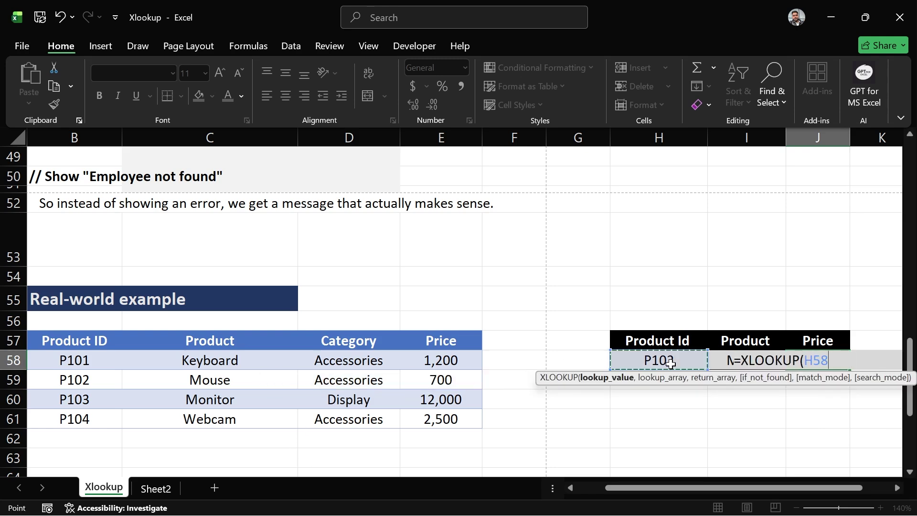
type(",")
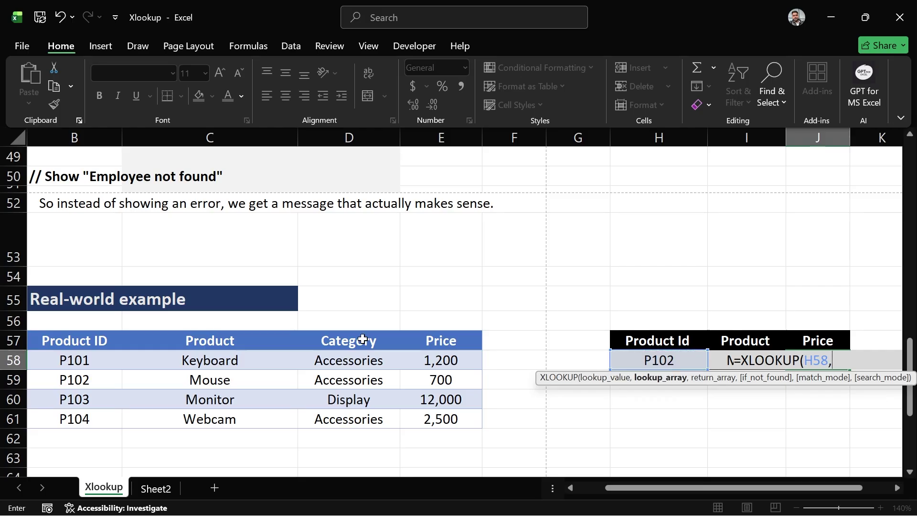
Supply B57:B61 as the lookup array and E57:E61 as the return array in the J58 formula
left_click(53, 342)
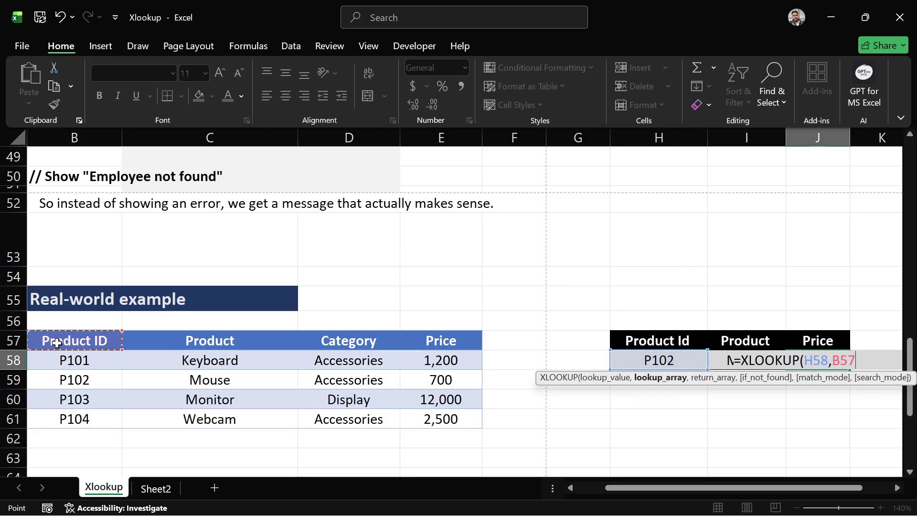
key("ctrl+shift+Down")
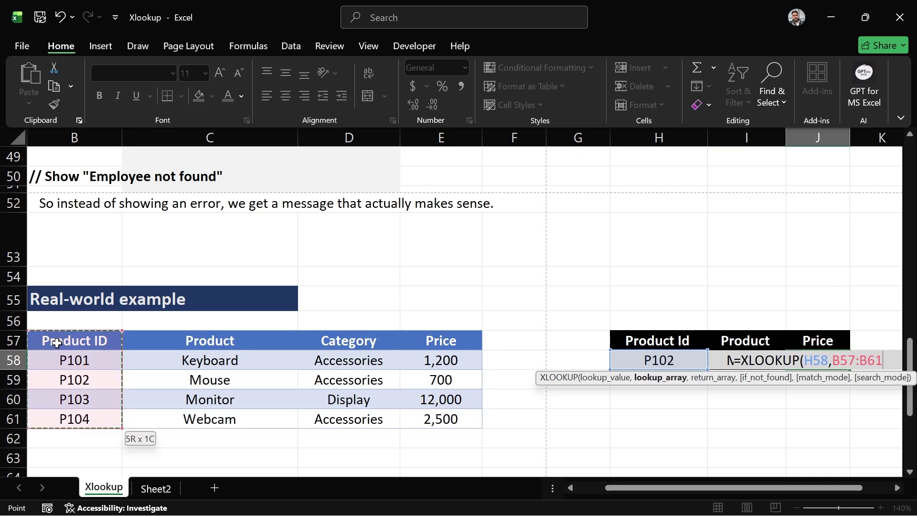
type(",")
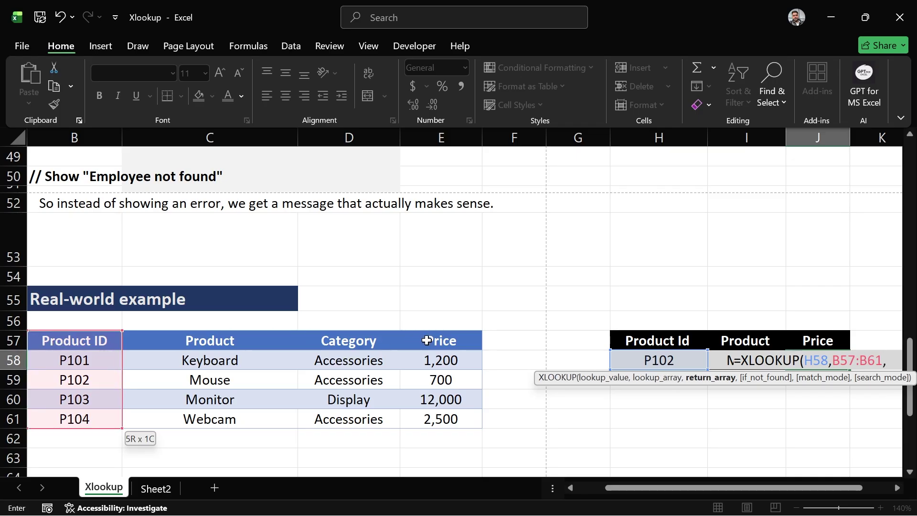
left_click(426, 340)
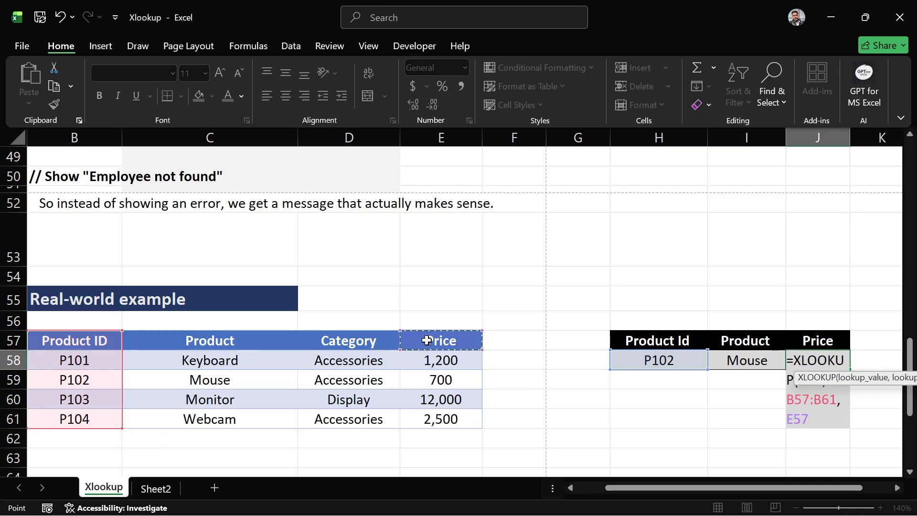
key("ctrl+shift+Down")
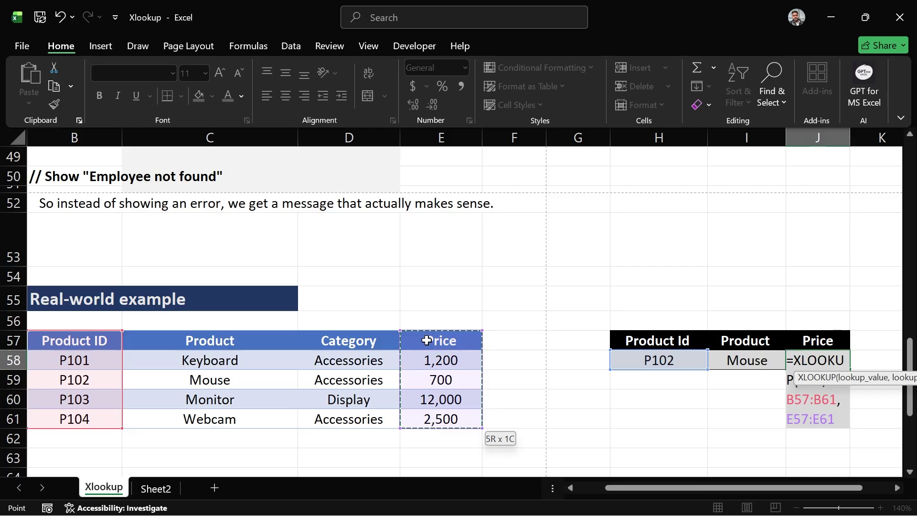
type(",")
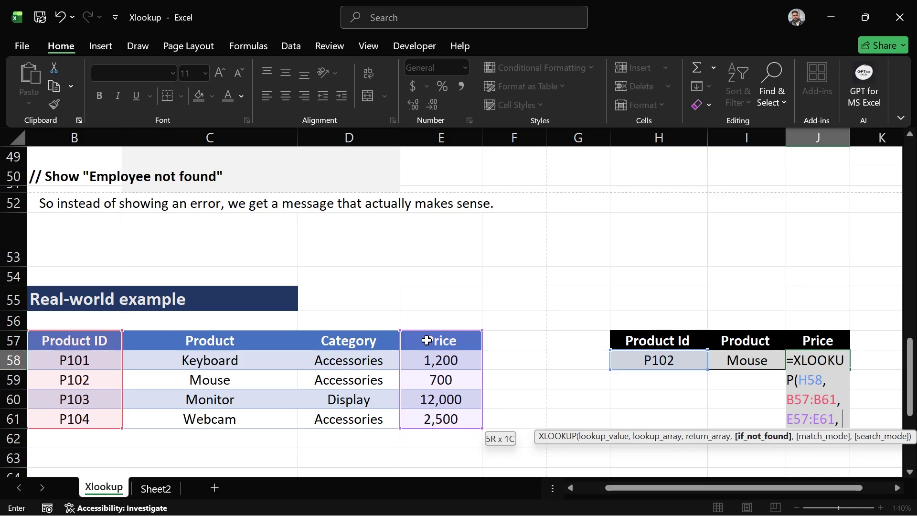
Enter "Not found" as the if_not_found text and complete the J58 formula
type("\"NOt")
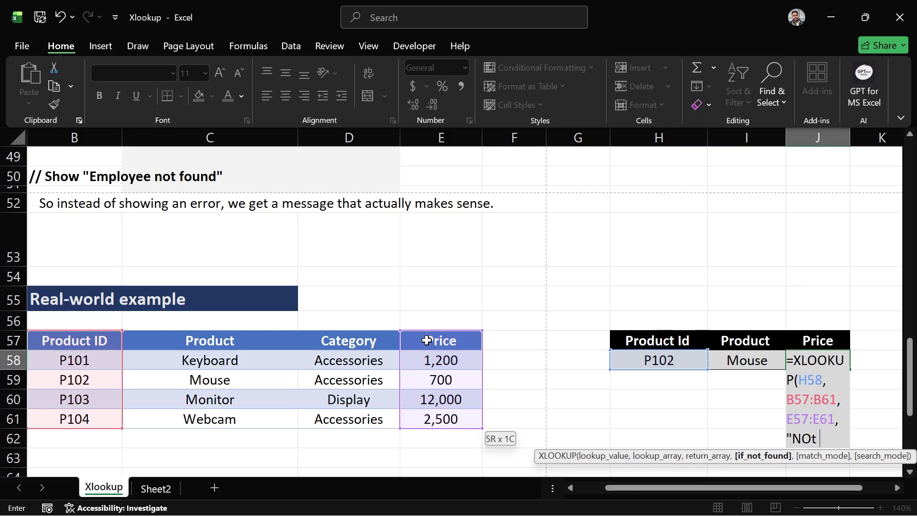
key("BackSpace")
key("BackSpace")
type("ot found")
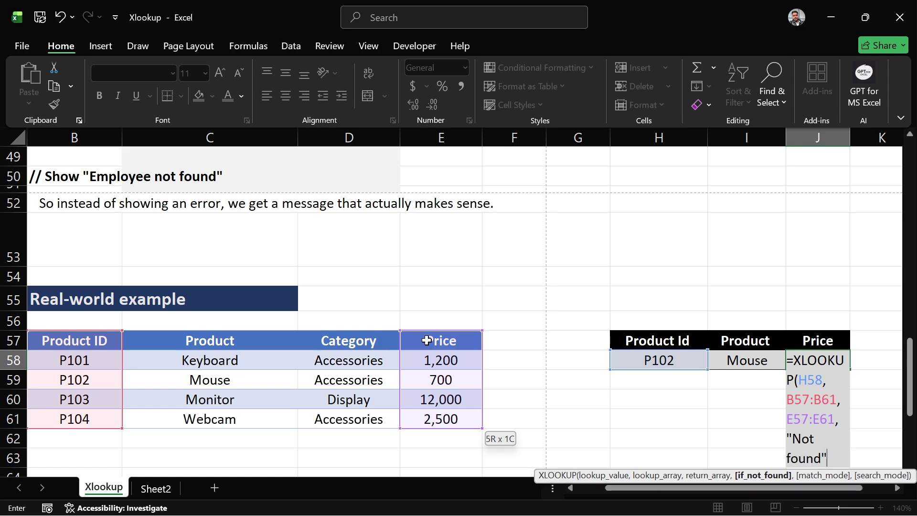
key("Return")
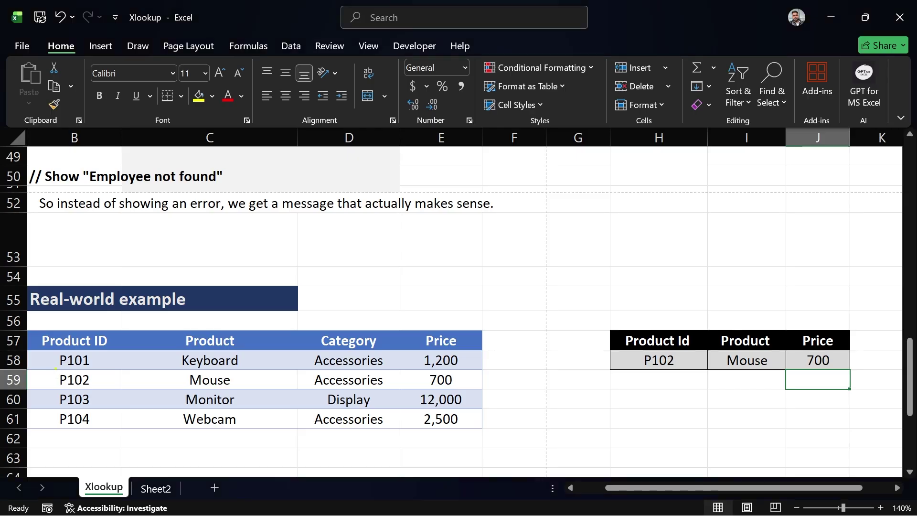
Compare the returned product and price with the P102 row of the table and review the formula in I58
mouse_move(56, 367)
left_mouse_down()
mouse_move(90, 388)
mouse_move(462, 388)
left_mouse_up()
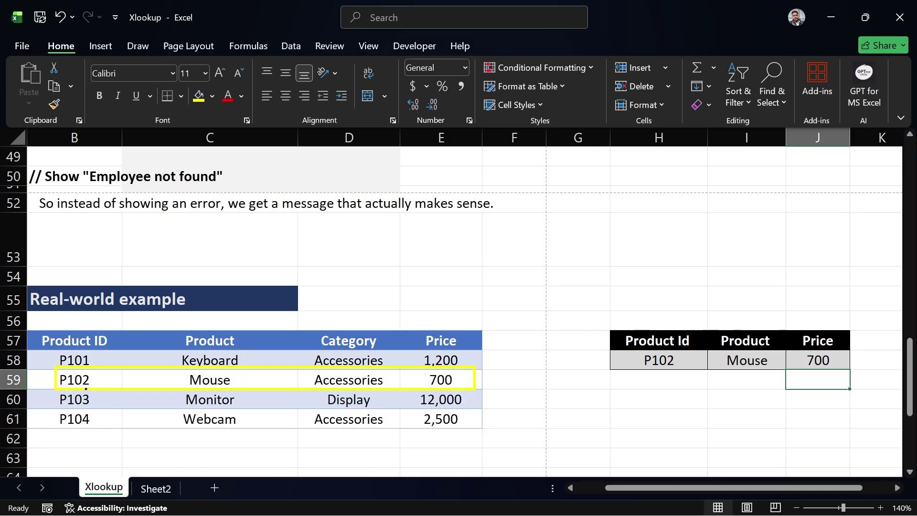
left_click_drag(83, 389, 35, 419)
left_click_drag(722, 369, 676, 420)
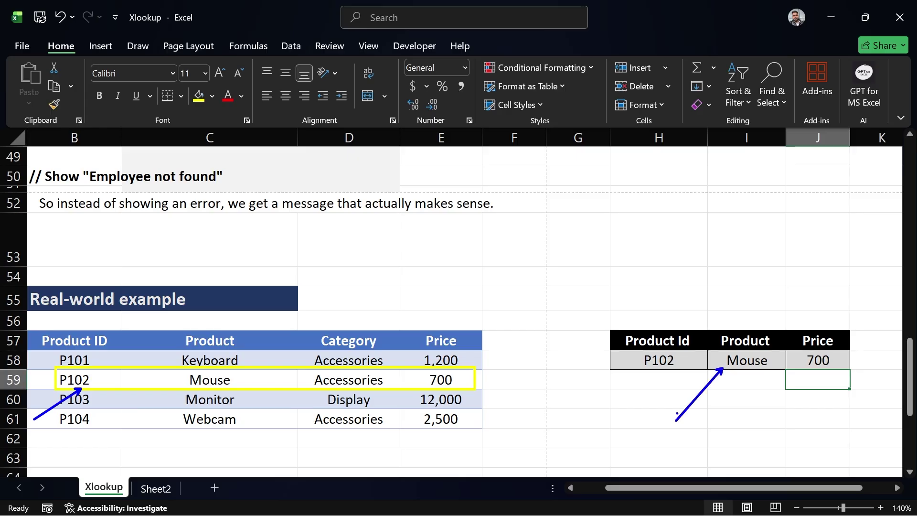
left_click_drag(804, 370, 782, 406)
left_click_drag(244, 444, 253, 385)
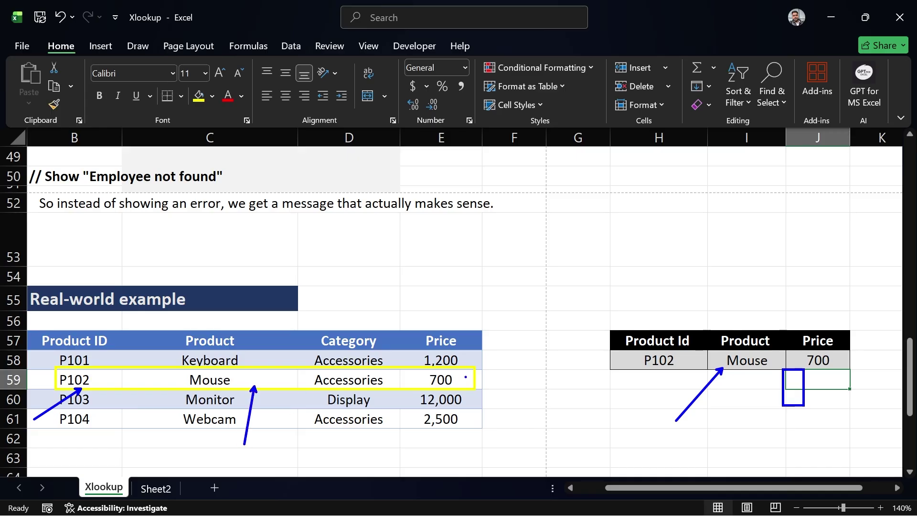
left_click_drag(465, 379, 543, 434)
key("Escape")
double_click(734, 361)
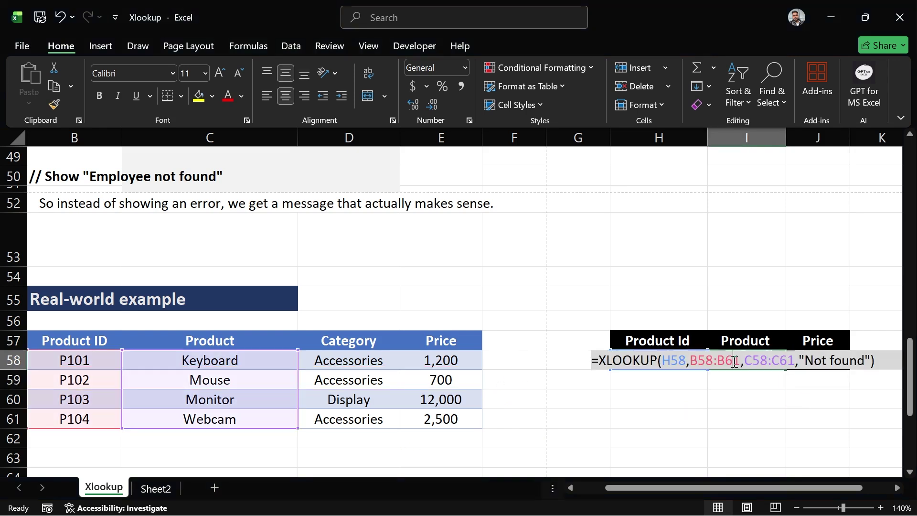
left_click(729, 401)
Test both lookups by changing the product ID in H58 to P104 and compare them with its table row
double_click(669, 366)
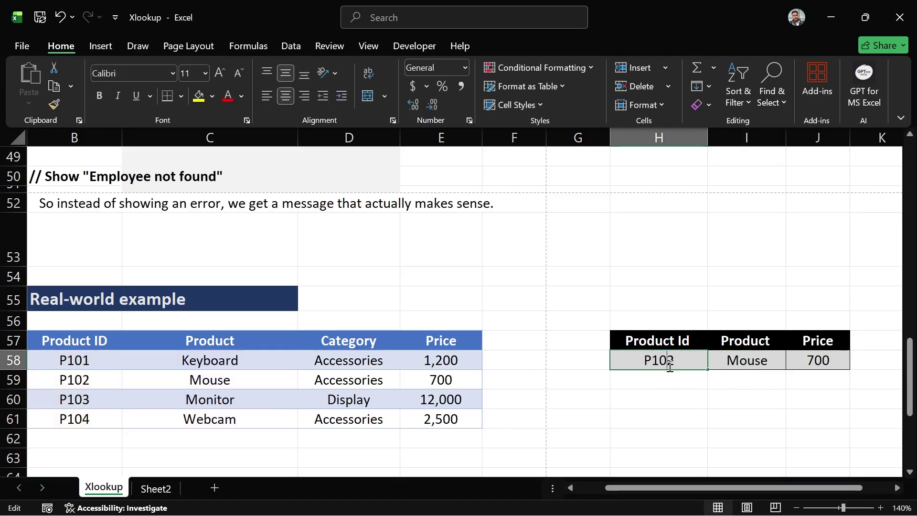
left_click(681, 361)
key("BackSpace")
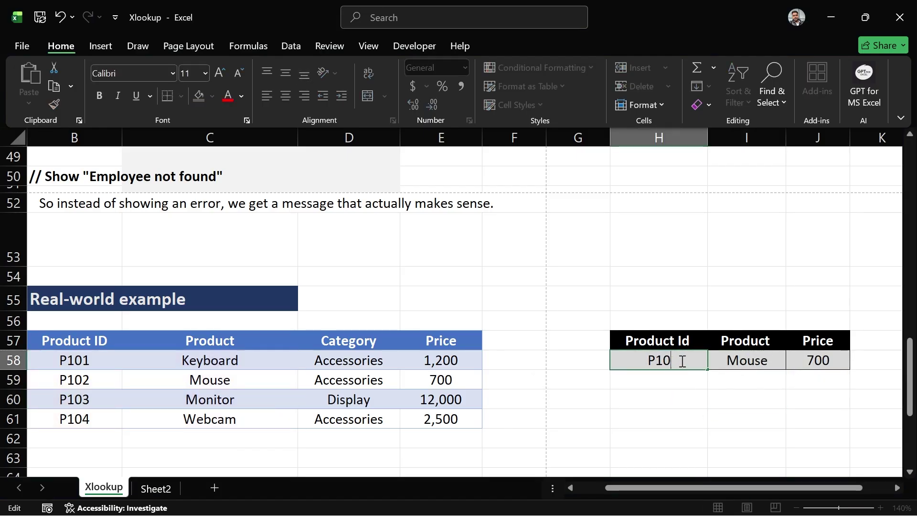
type("4")
key("Return")
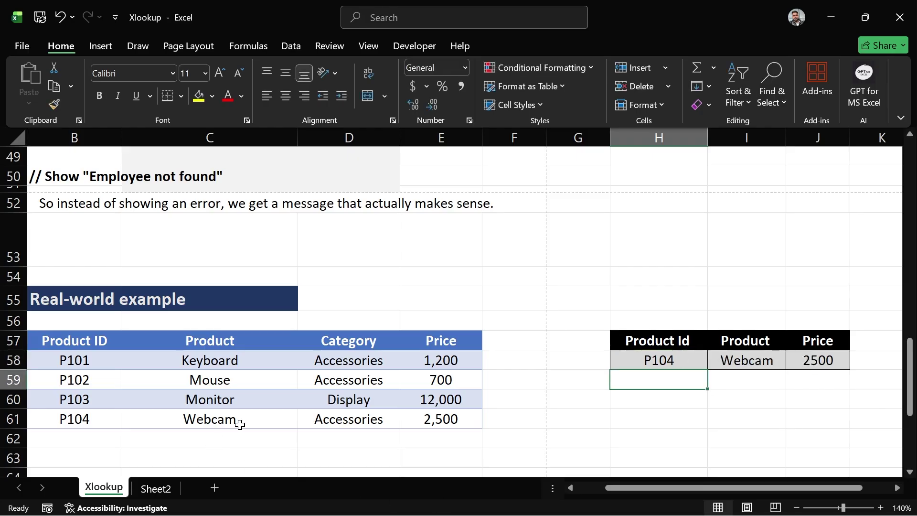
left_click_drag(223, 459, 251, 425)
left_click_drag(468, 428, 449, 454)
key("Escape")
Review the Recap section on XLOOKUP's purpose and syntax in rows 65 to 79
scroll(526, 422, "down", 3)
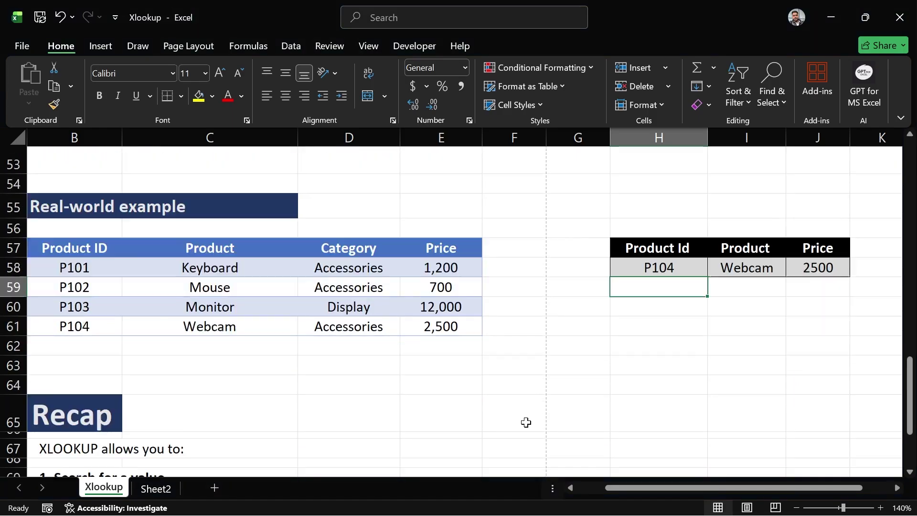
left_click_drag(679, 488, 649, 492)
scroll(588, 427, "down", 2)
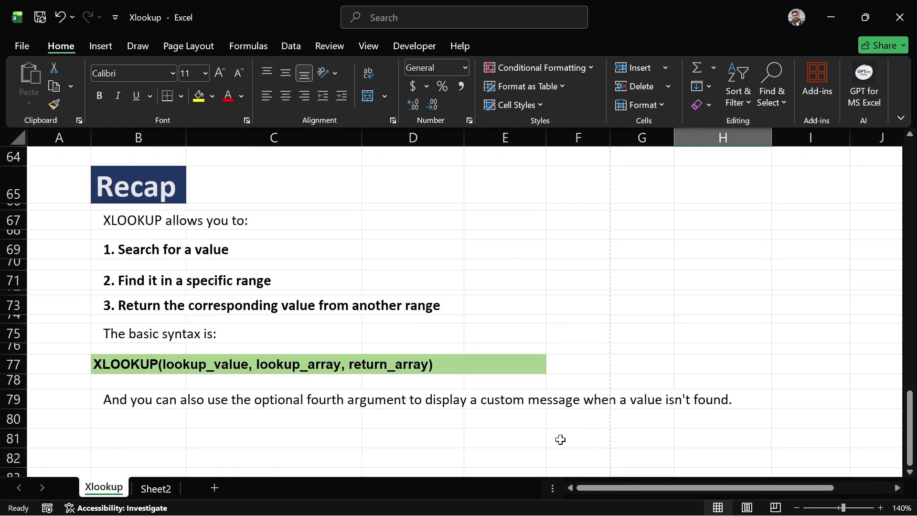